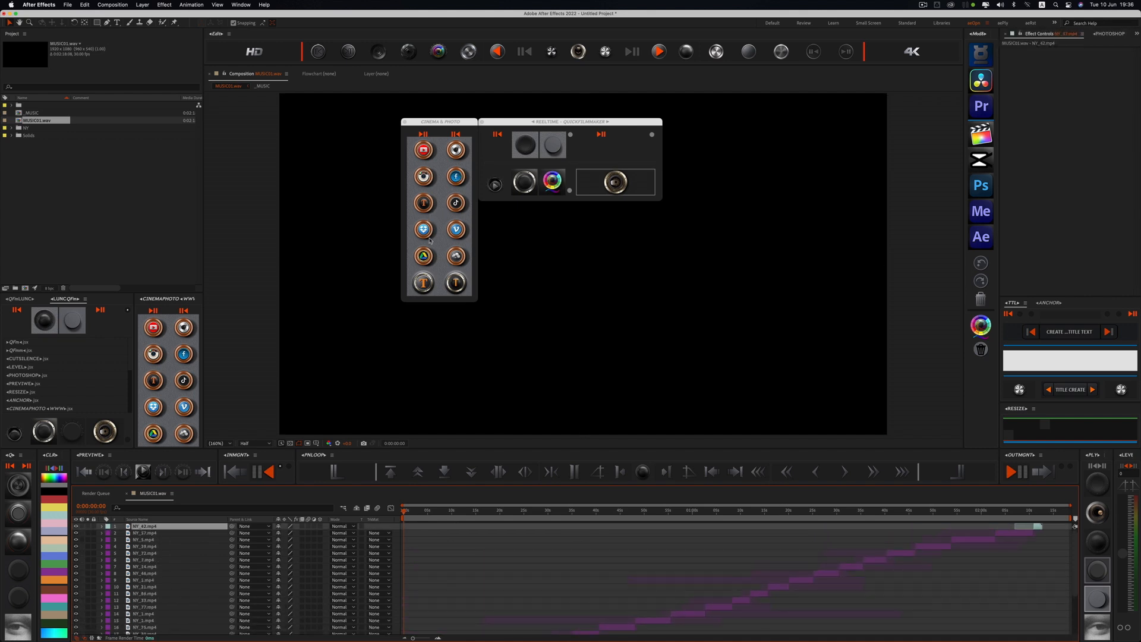
Step: Switch to the desktop and open the QUICKFILMMAKER folder
{"action": "scroll", "coordinate": [783, 527], "scroll_direction": "down", "scroll_amount": 5}
{"action": "scroll", "coordinate": [782, 528], "scroll_direction": "up", "scroll_amount": 5}
{"action": "key", "text": "ctrl+Right"}
{"action": "key", "text": "ctrl+Right"}
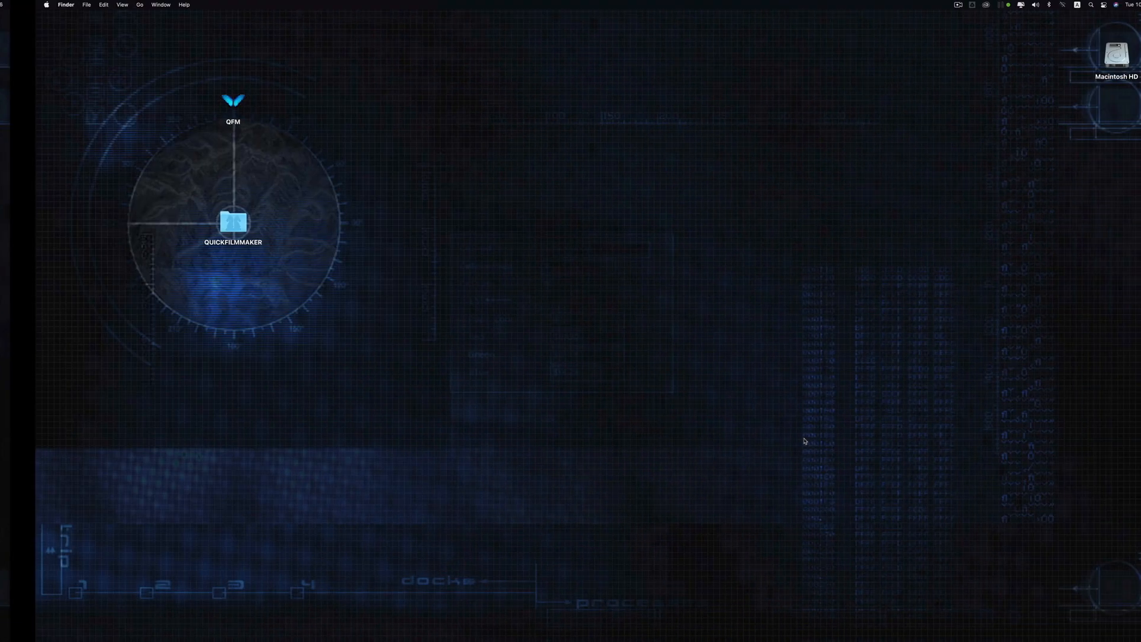
{"action": "left_click", "coordinate": [199, 226]}
{"action": "double_click", "coordinate": [199, 225]}
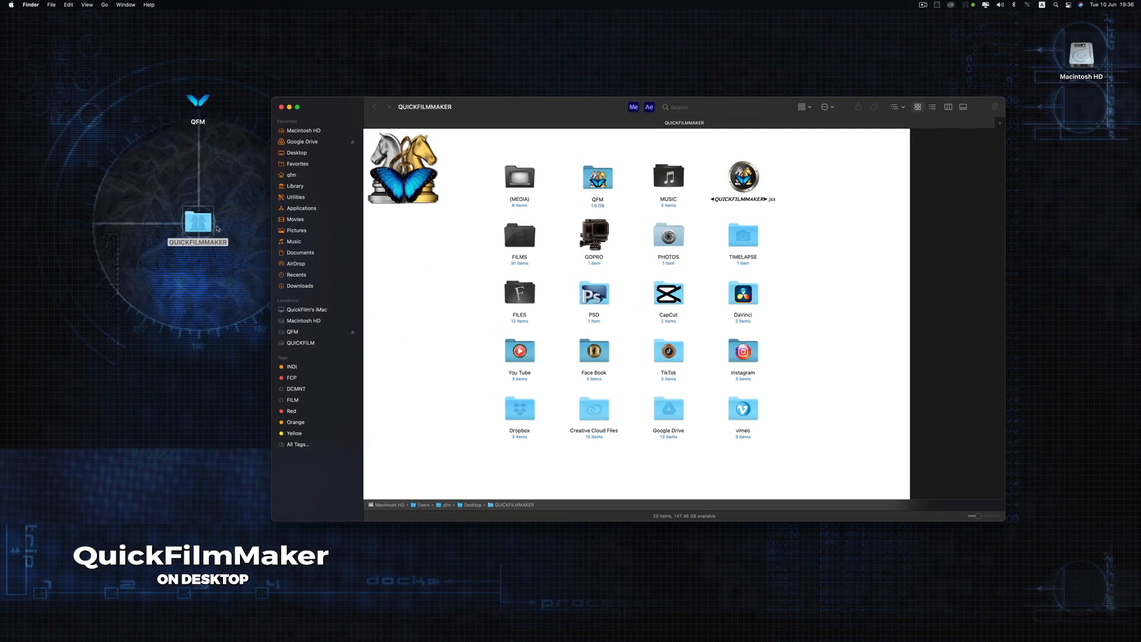
Step: Look over the FILMS and MUSIC folders in the QUICKFILMMAKER folder, and return to After Effects
{"action": "left_click", "coordinate": [522, 238]}
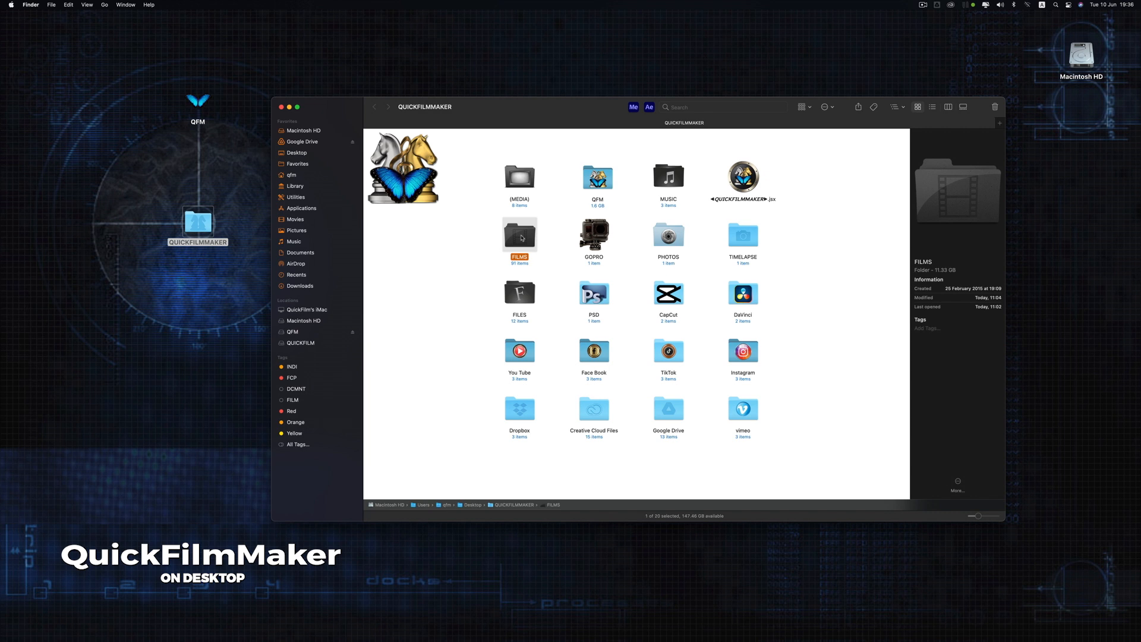
{"action": "left_click", "coordinate": [672, 184]}
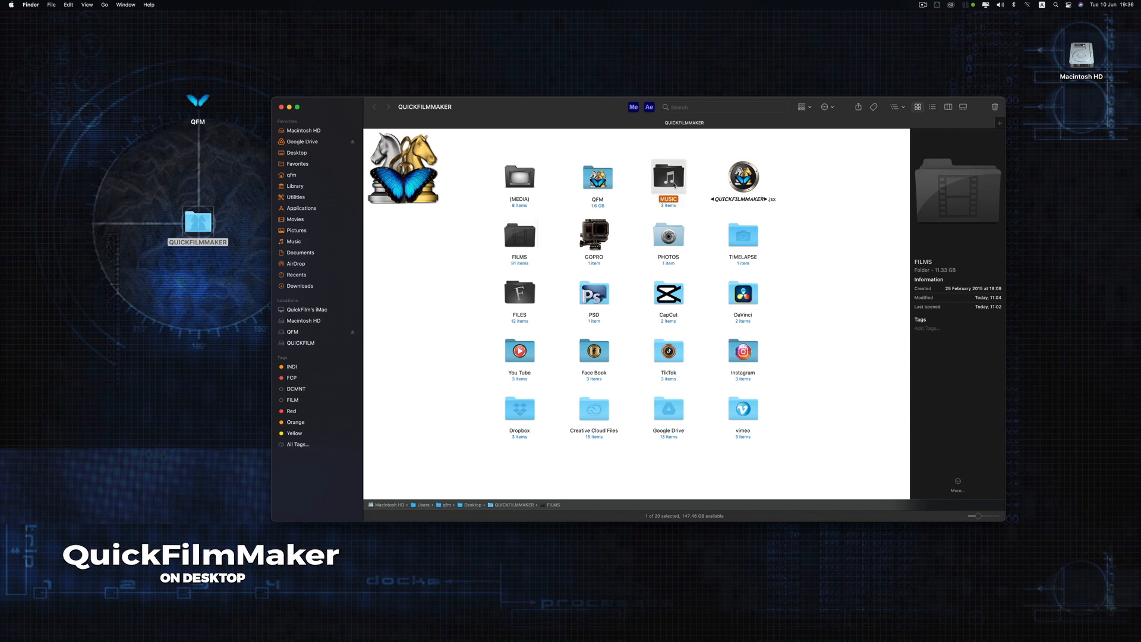
{"action": "key", "text": "Down"}
{"action": "key", "text": "Right"}
{"action": "key", "text": "ctrl+Left"}
{"action": "key", "text": "ctrl+Left"}
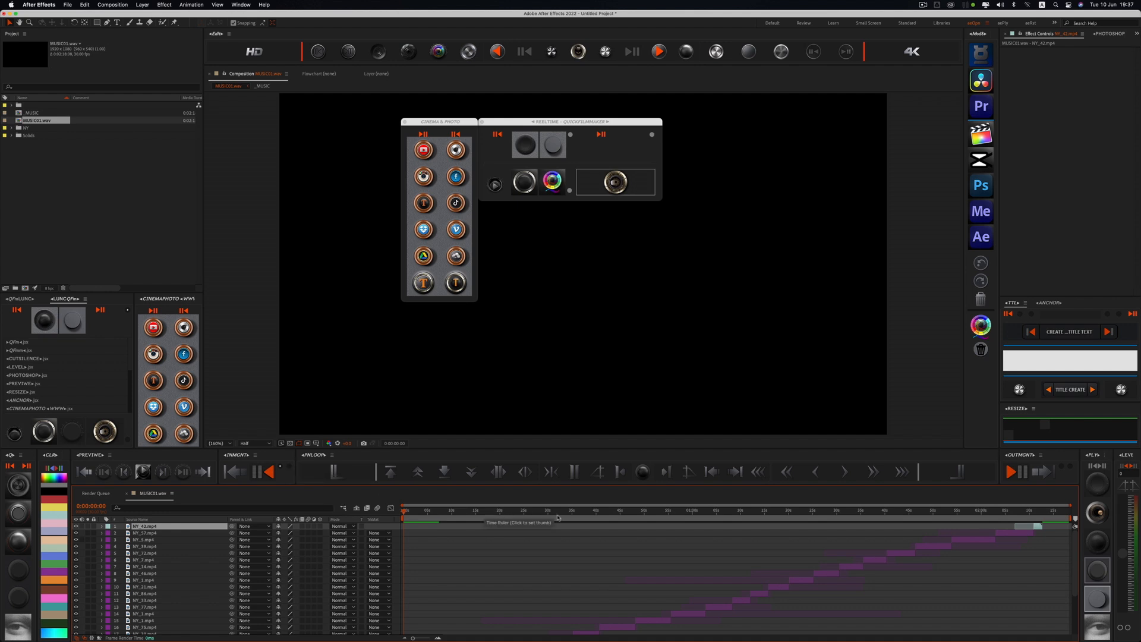
Step: Move the playhead to 0:00:37:08 and open the GoPro, photos and music dialog from the Reeltime palette
{"action": "left_click", "coordinate": [584, 517]}
{"action": "left_click", "coordinate": [494, 185]}
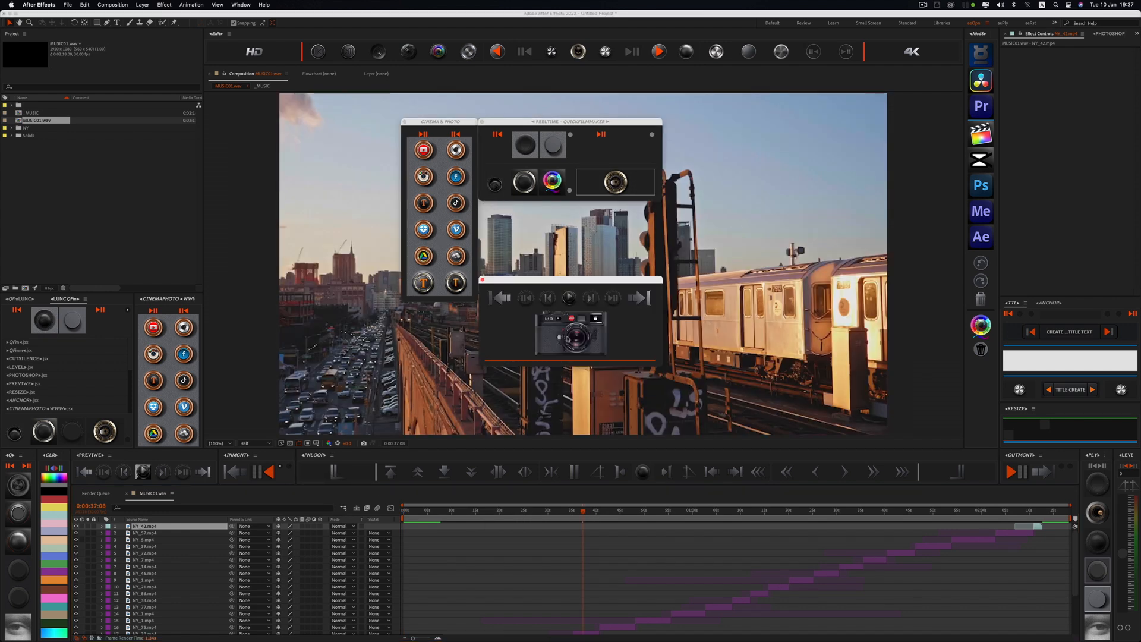
{"action": "left_click", "coordinate": [559, 232]}
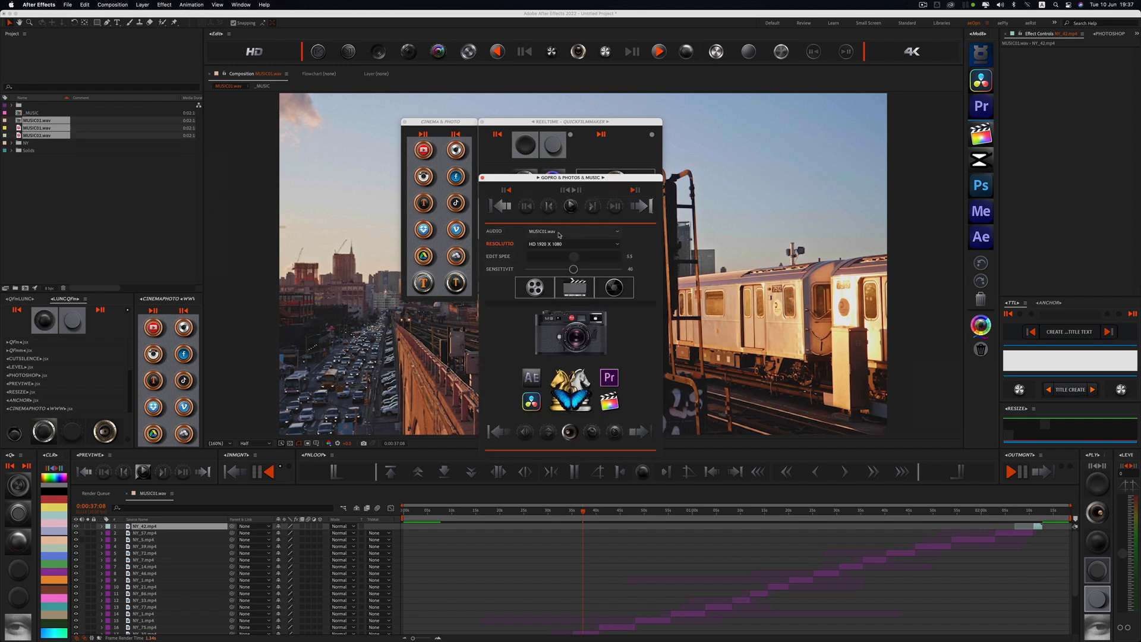
Step: Set the dialog's resolution to 4K 3840 X 2160, and close the dialog and the Cinema & Photo palette
{"action": "left_click", "coordinate": [554, 251]}
{"action": "left_click", "coordinate": [563, 246]}
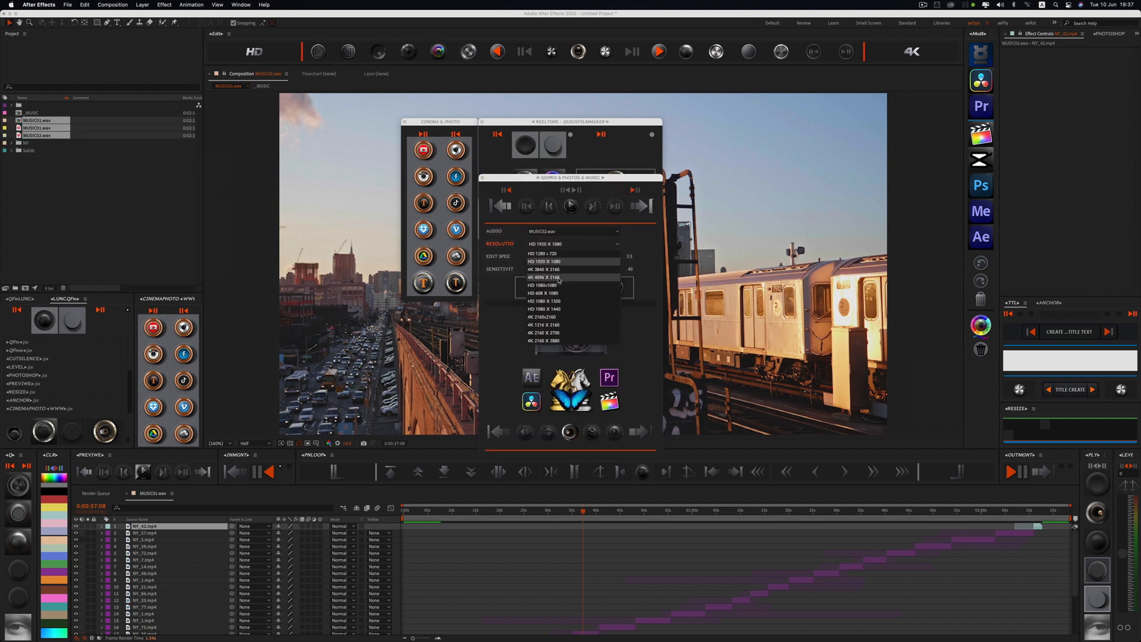
{"action": "left_click", "coordinate": [557, 271]}
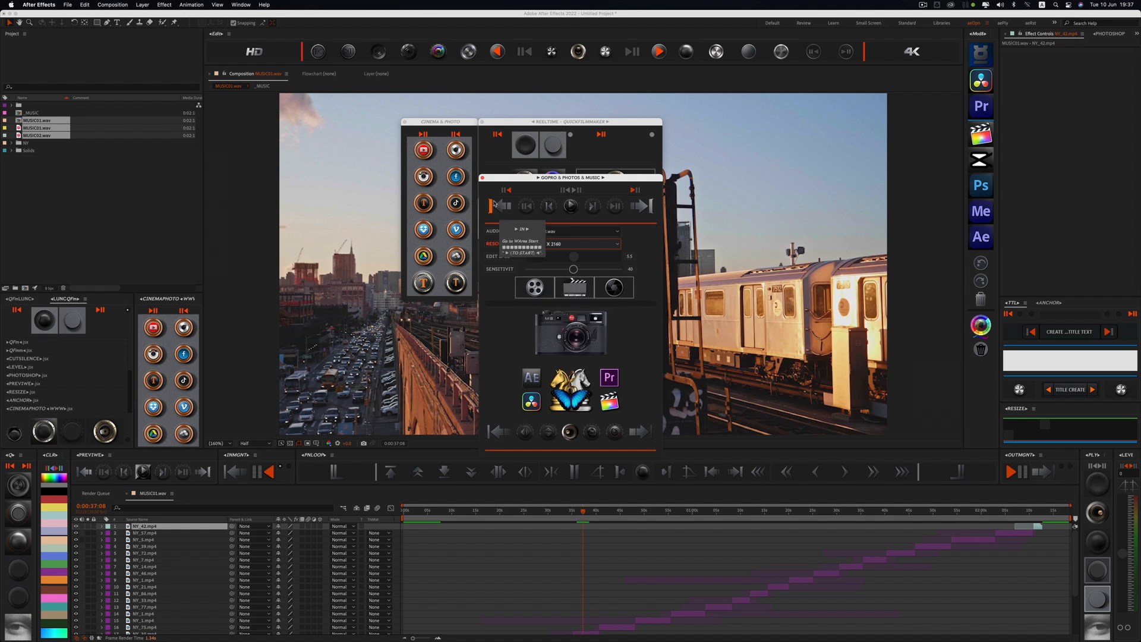
{"action": "left_click", "coordinate": [482, 177]}
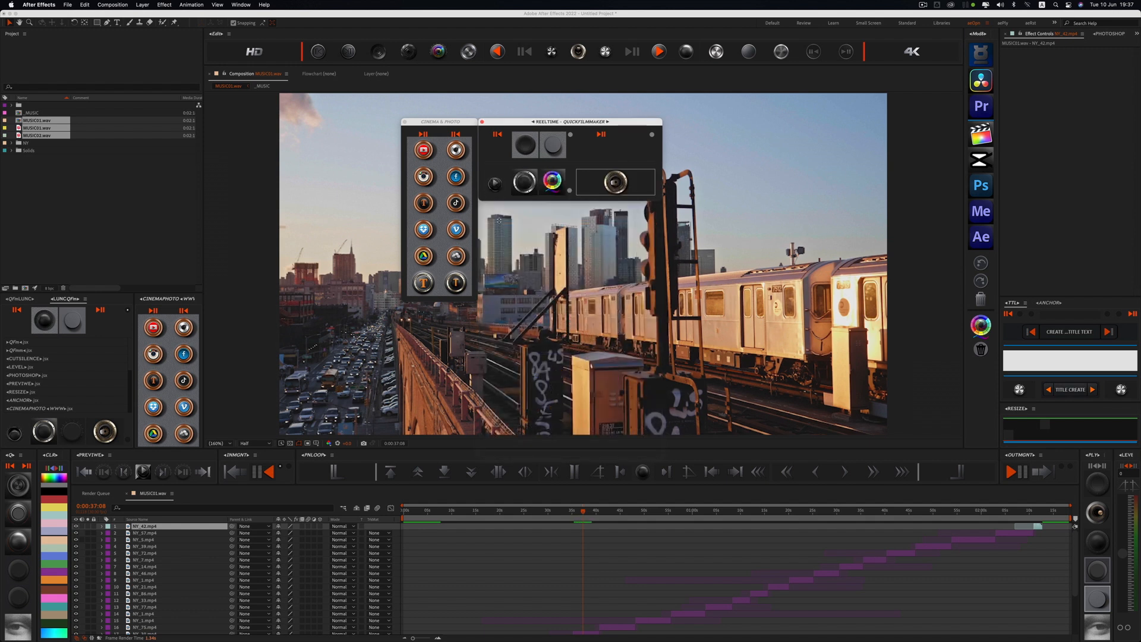
{"action": "left_click", "coordinate": [404, 122]}
Step: Try to move the start of the NY_77.mp4 clip to the playhead
{"action": "left_click", "coordinate": [656, 615]}
{"action": "left_click", "coordinate": [654, 620]}
{"action": "left_click", "coordinate": [682, 614]}
{"action": "left_click", "coordinate": [715, 606]}
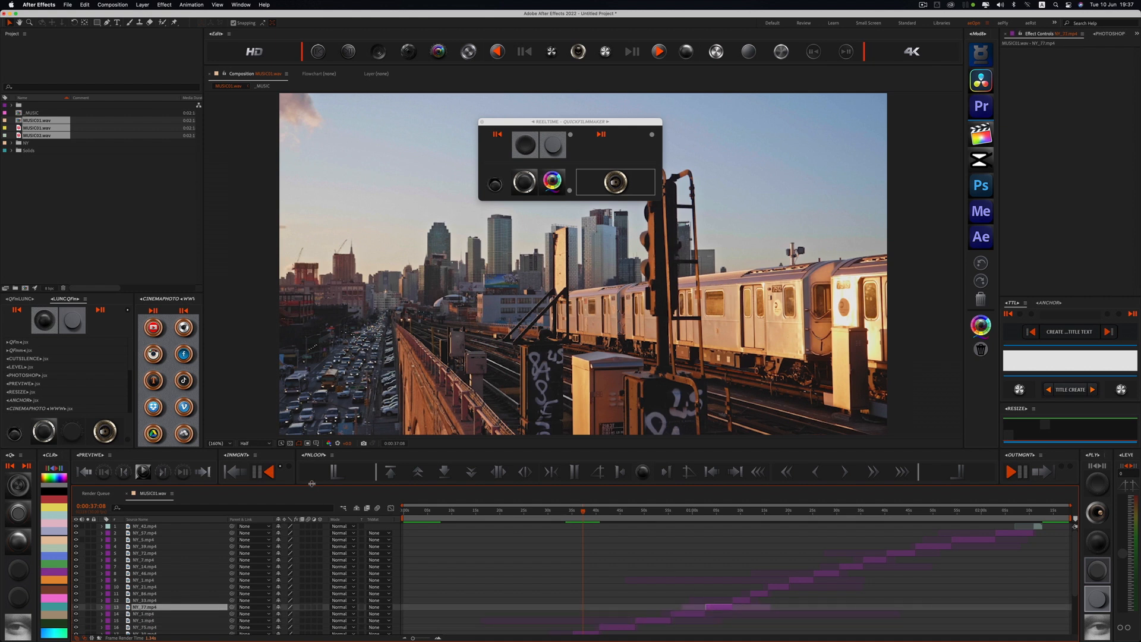
{"action": "left_click", "coordinate": [271, 472]}
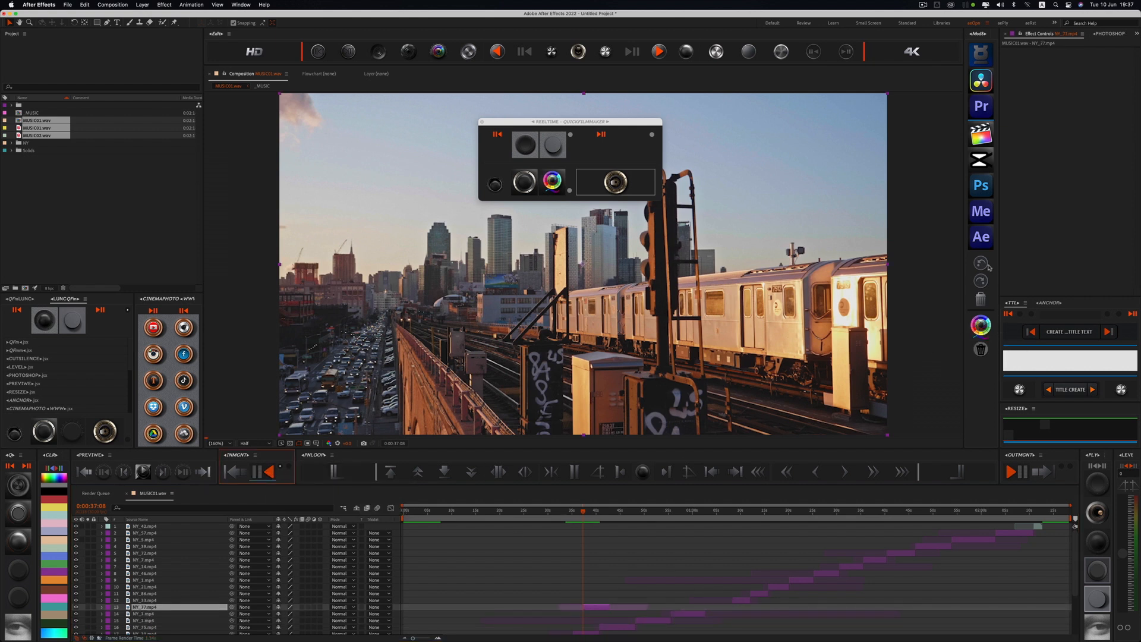
{"action": "left_click", "coordinate": [758, 548]}
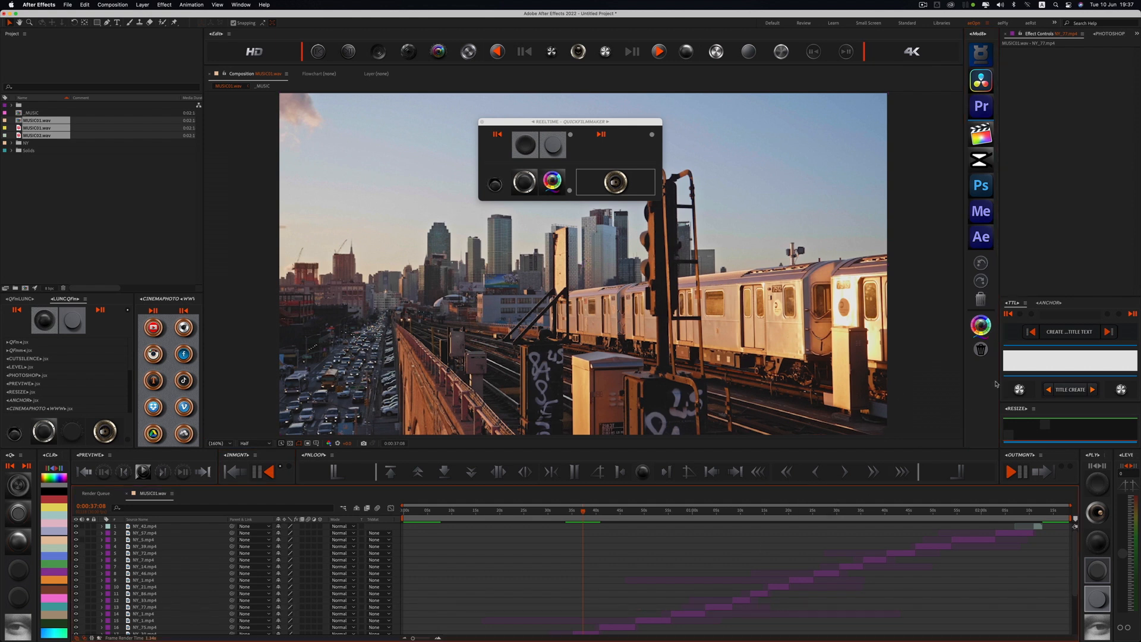
Step: Enter FILM as the title text and create a title text composition
{"action": "left_click", "coordinate": [1019, 357]}
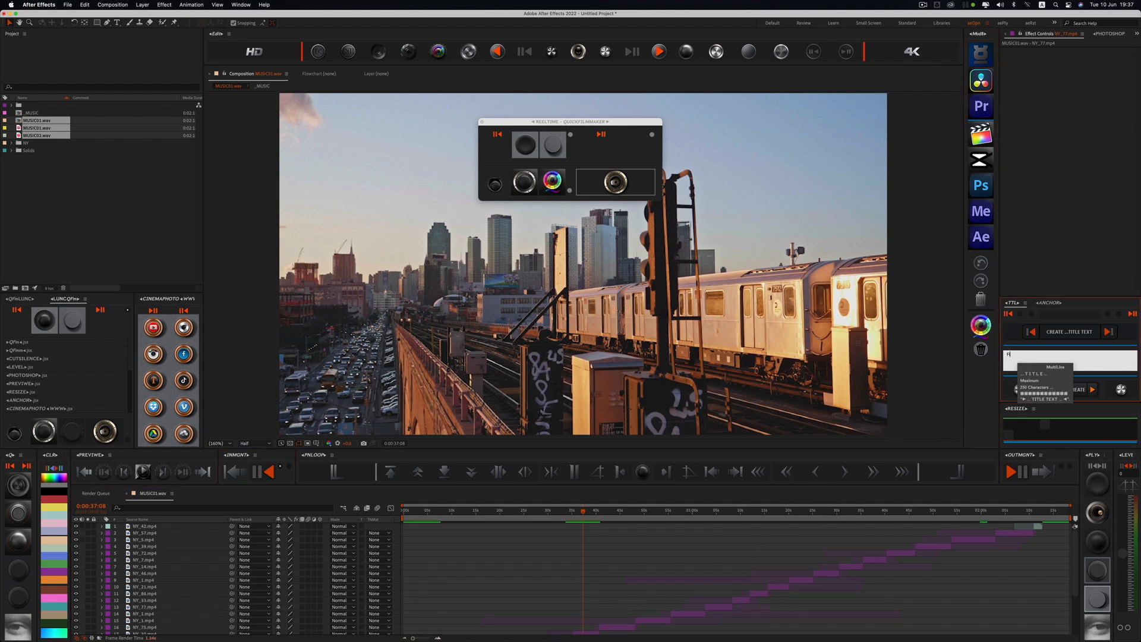
{"action": "left_click", "coordinate": [1075, 335]}
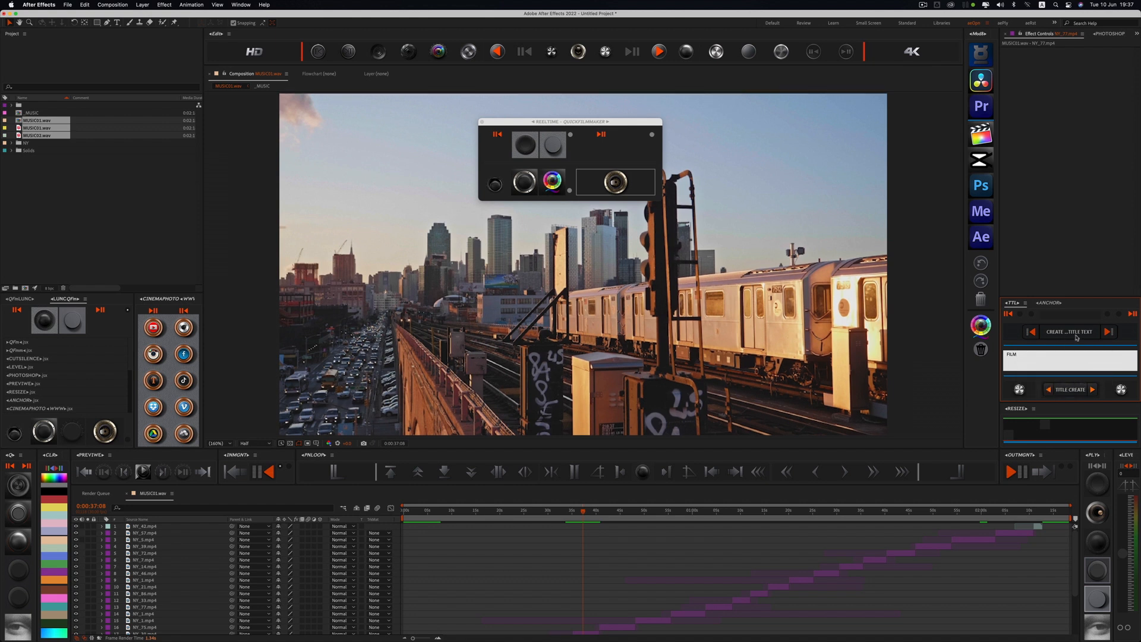
{"action": "left_click", "coordinate": [792, 526]}
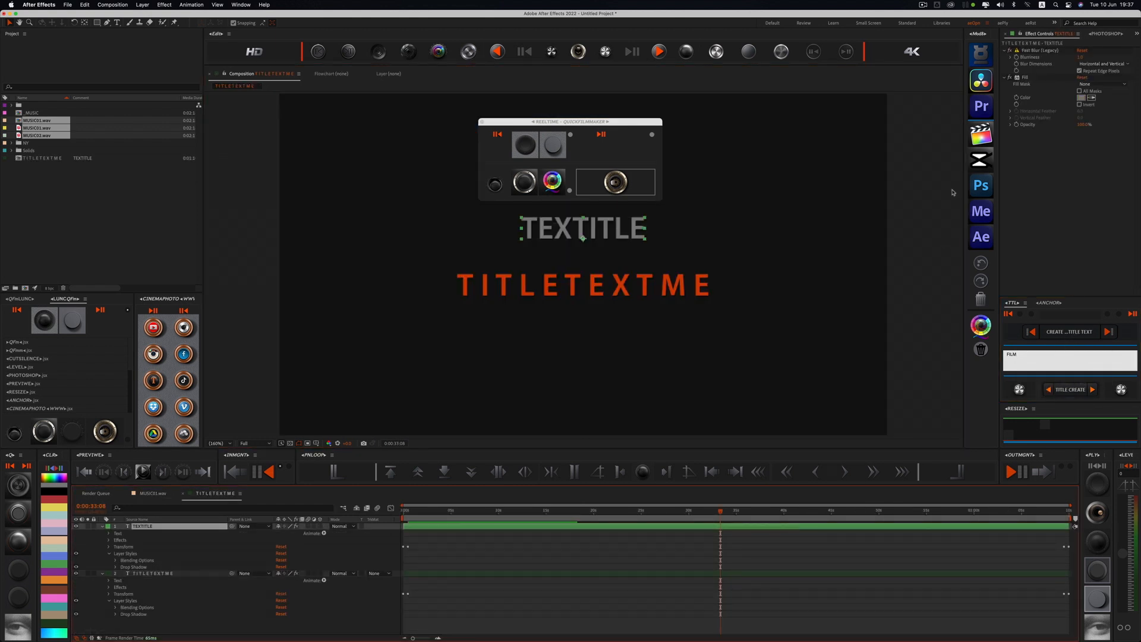
Step: Change the TEXTITLE layer's fill colour to a blue sampled from the colour palette, and replace its text with FILM
{"action": "left_click", "coordinate": [1091, 98]}
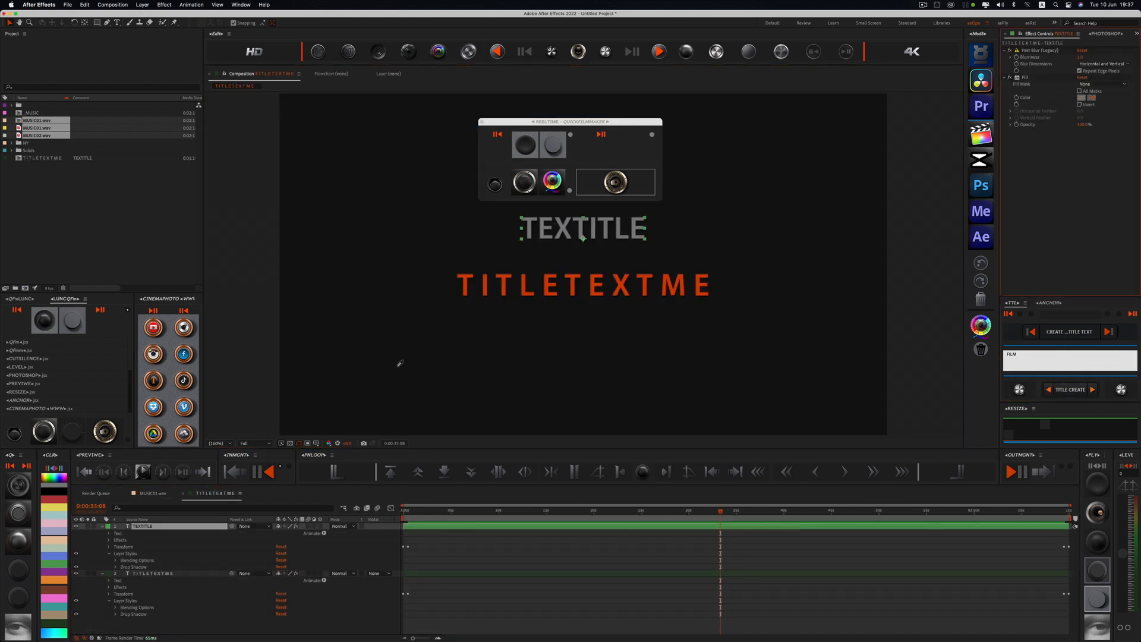
{"action": "left_click", "coordinate": [60, 479]}
{"action": "left_click", "coordinate": [1017, 389]}
{"action": "left_click", "coordinate": [600, 520]}
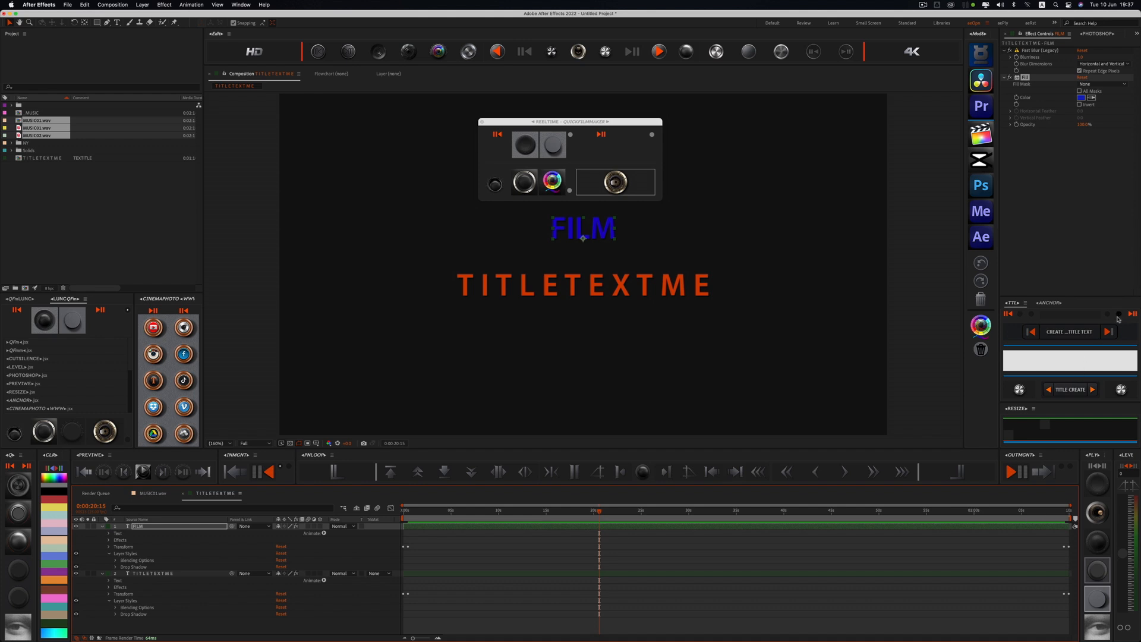
Step: Generate the title preview composition and inspect its titles up close at 0:00:36:08
{"action": "left_click", "coordinate": [1026, 359]}
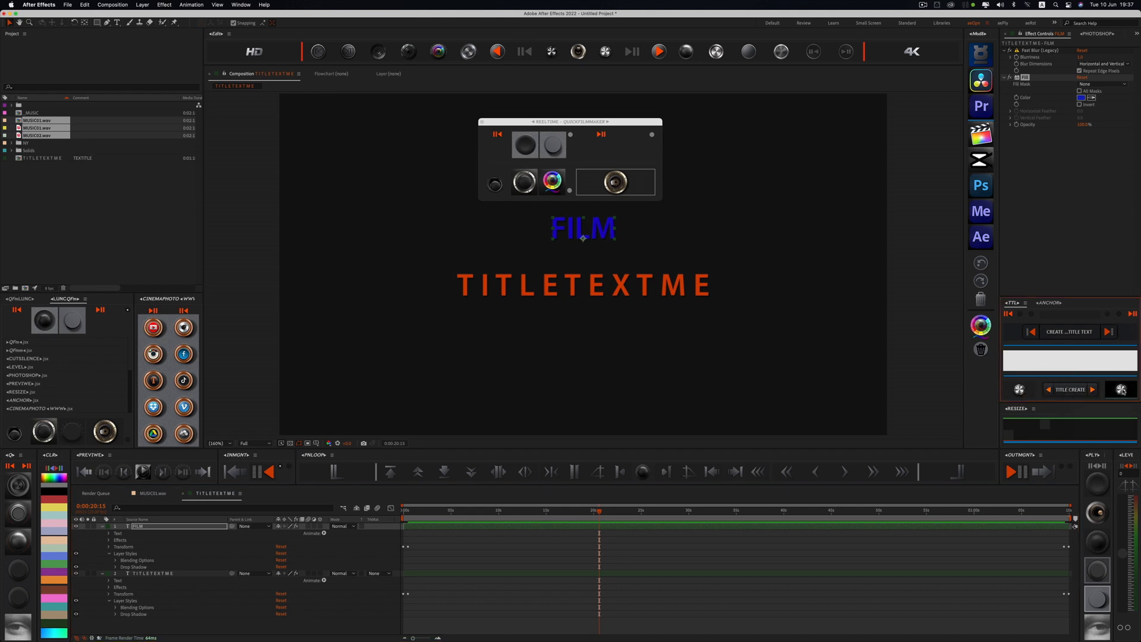
{"action": "left_click", "coordinate": [1121, 390]}
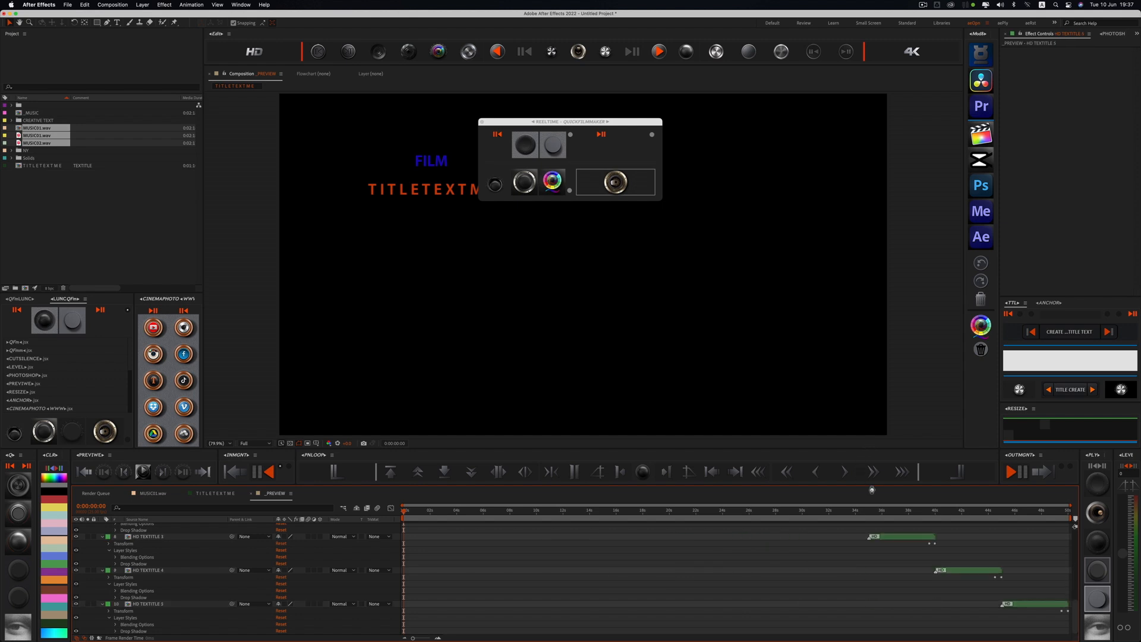
{"action": "left_click", "coordinate": [886, 514]}
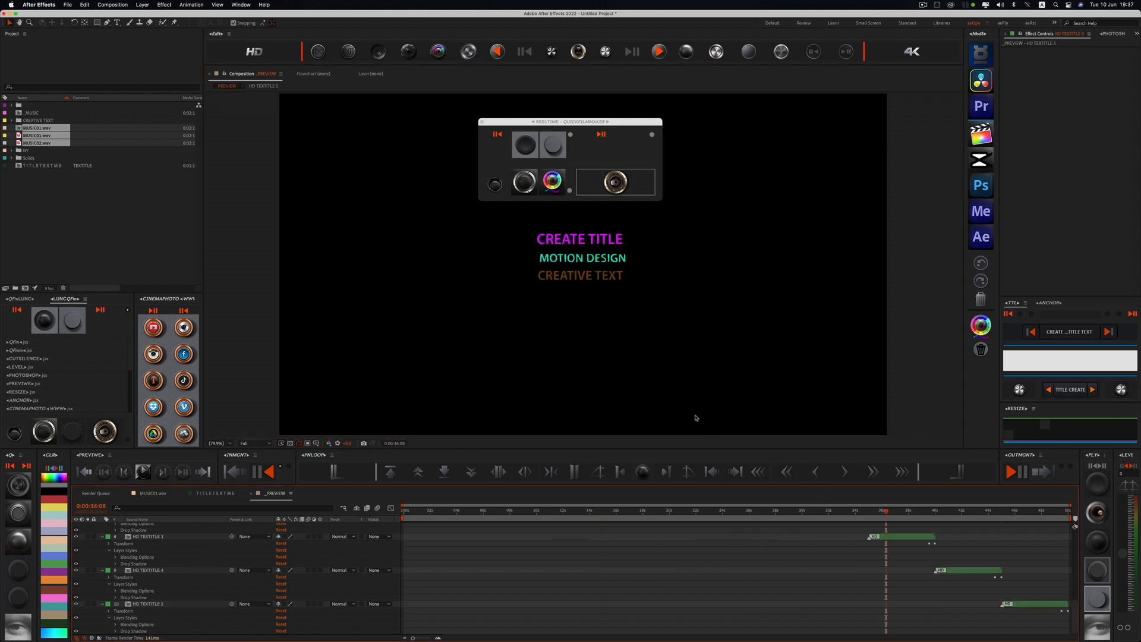
{"action": "scroll", "coordinate": [593, 362], "scroll_direction": "up", "scroll_amount": 3}
{"action": "scroll", "coordinate": [592, 362], "scroll_direction": "down", "scroll_amount": 1}
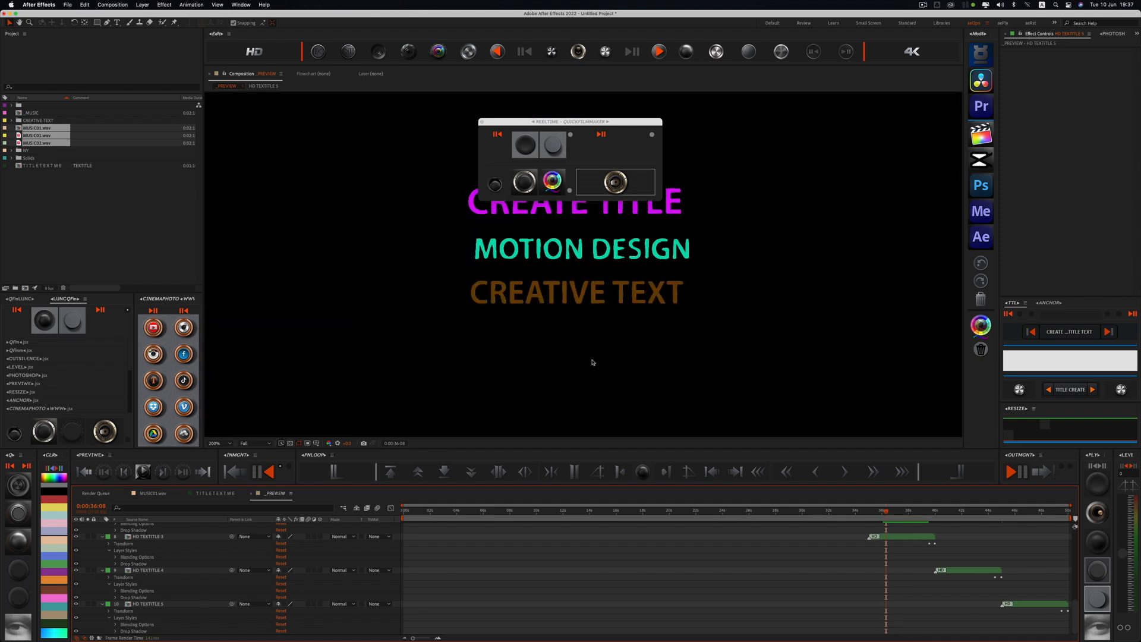
{"action": "scroll", "coordinate": [593, 362], "scroll_direction": "down", "scroll_amount": 4}
{"action": "left_click", "coordinate": [541, 414]}
Step: Return to the music composition with the NY clips and move the playhead to 0:00:59:05
{"action": "left_click", "coordinate": [154, 494]}
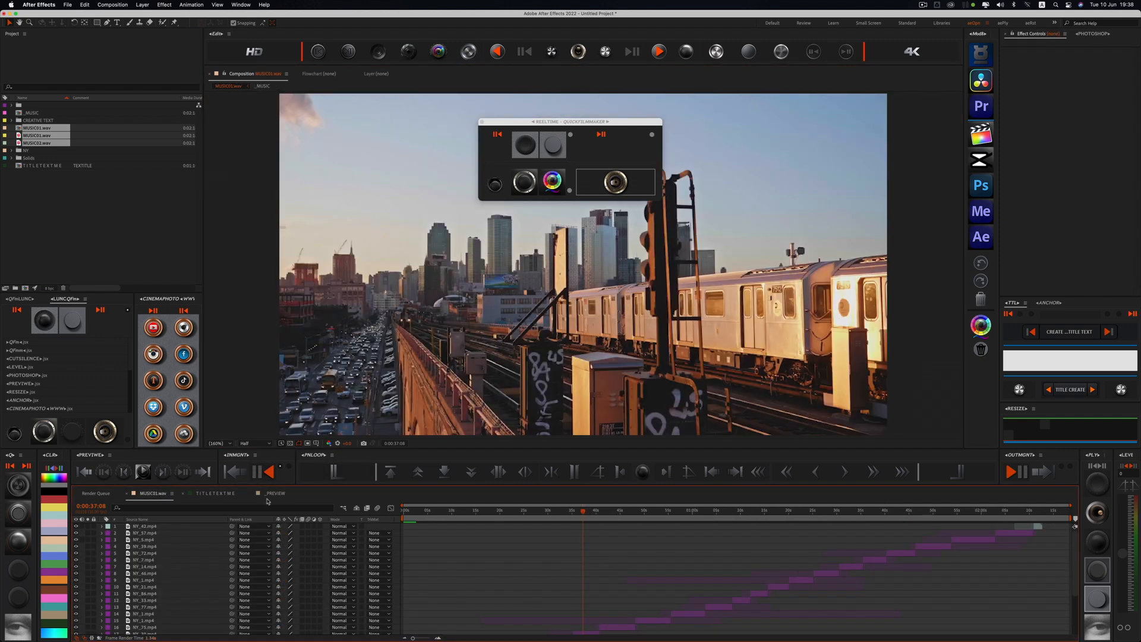
{"action": "left_click", "coordinate": [618, 512]}
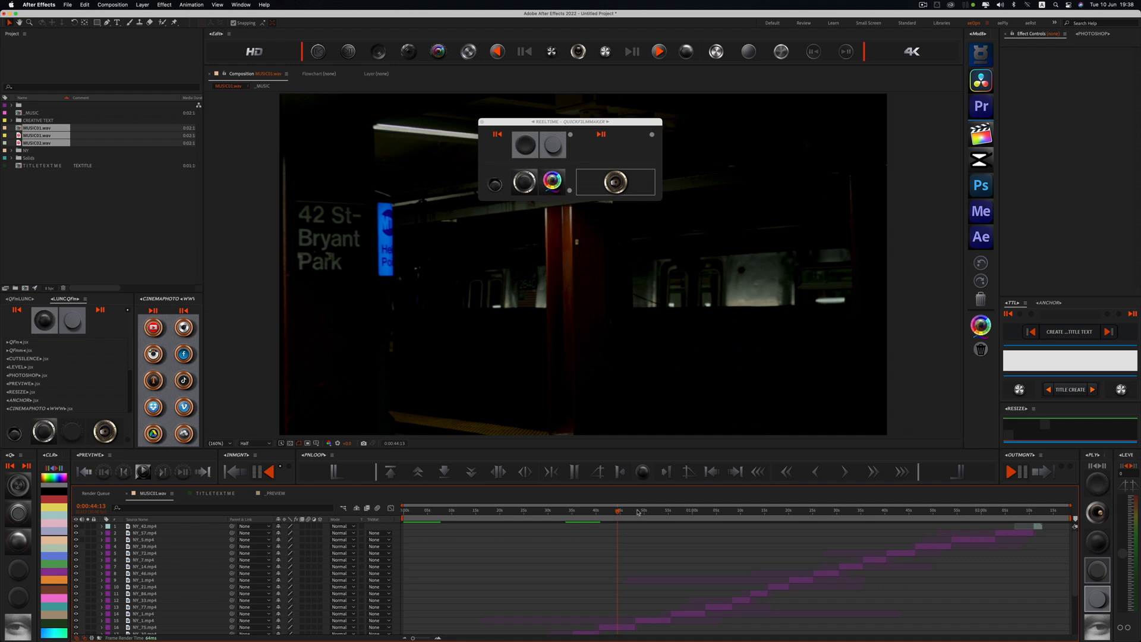
{"action": "left_click", "coordinate": [665, 471]}
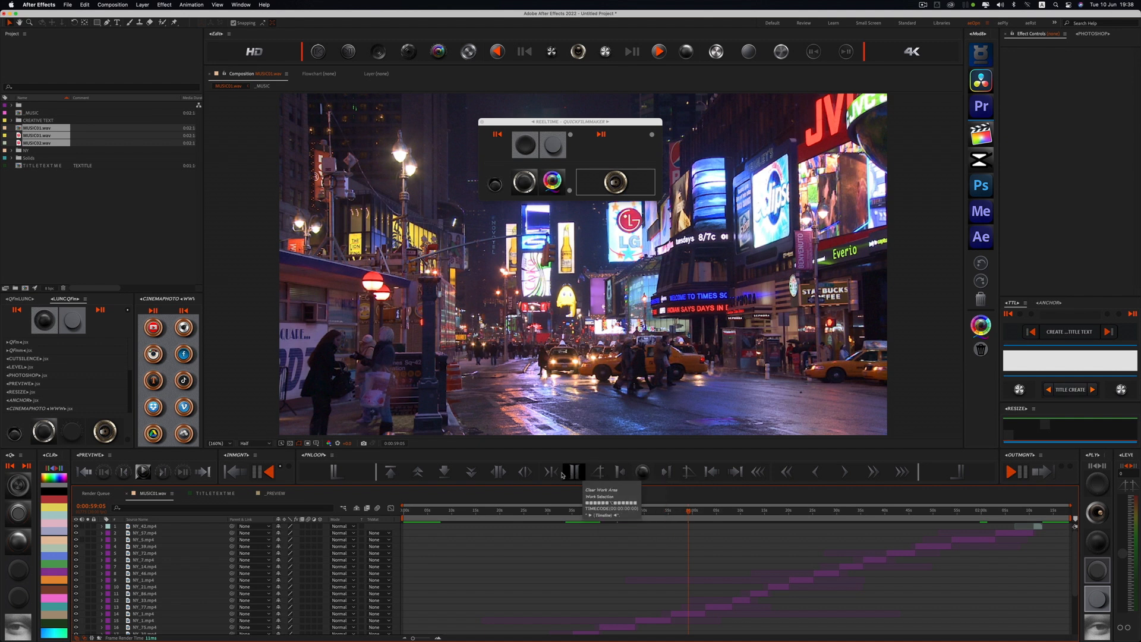
Step: Select the _MUSIC layer, and jump the playhead to the composition's end and back to its start
{"action": "left_click", "coordinate": [472, 473]}
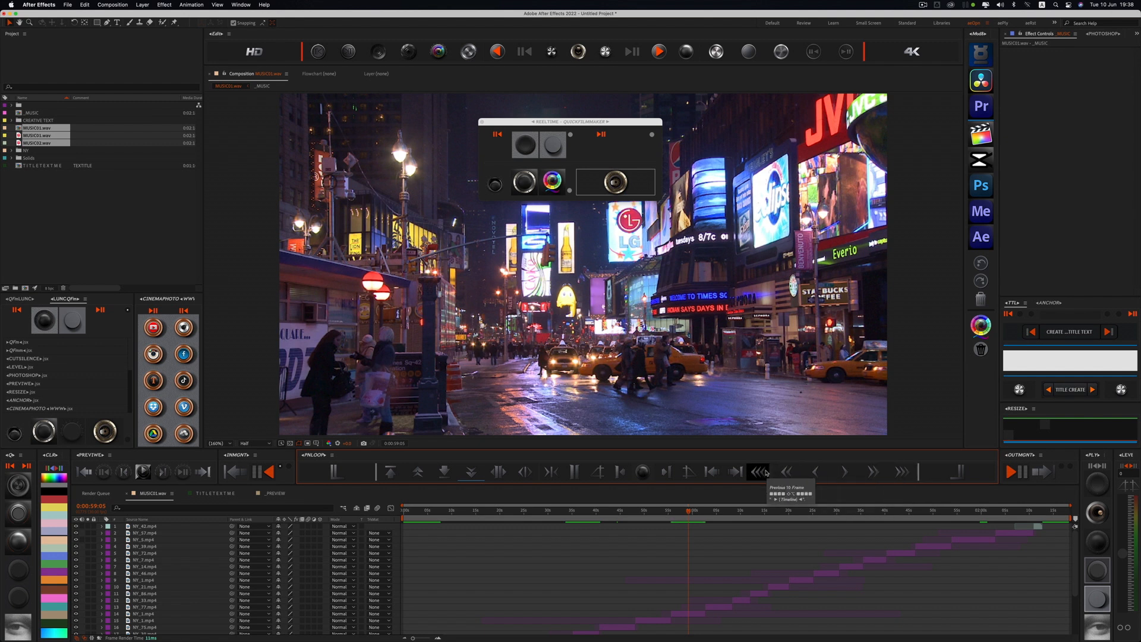
{"action": "left_click", "coordinate": [960, 477]}
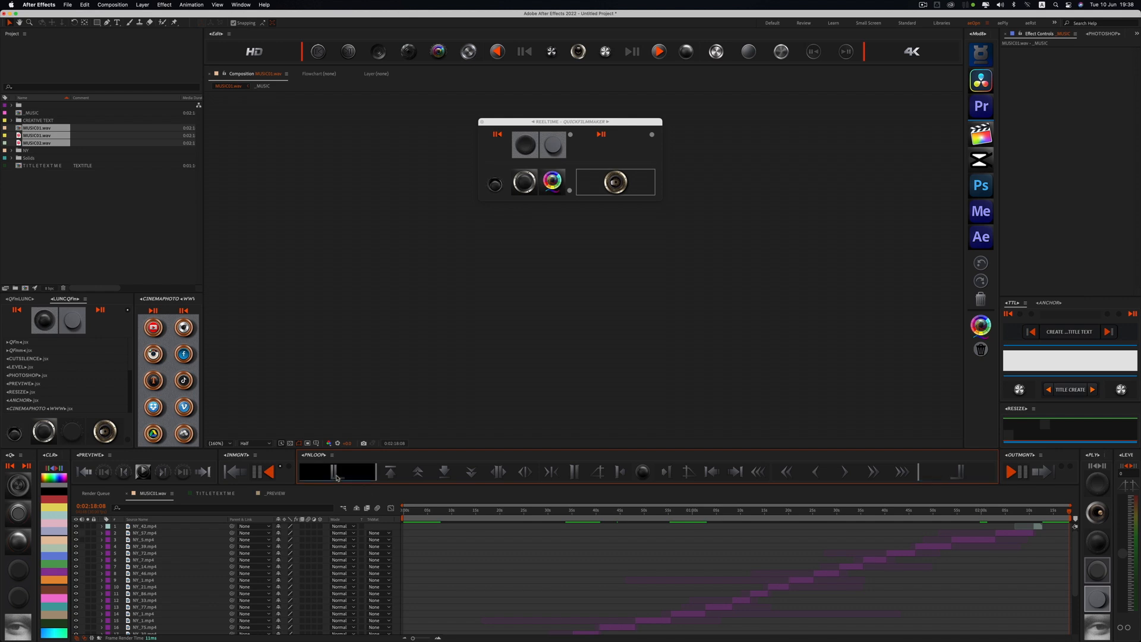
{"action": "left_click", "coordinate": [336, 475]}
Step: Set the work area to run from 0:00:47:23 to 0:01:13:20
{"action": "left_click", "coordinate": [520, 513]}
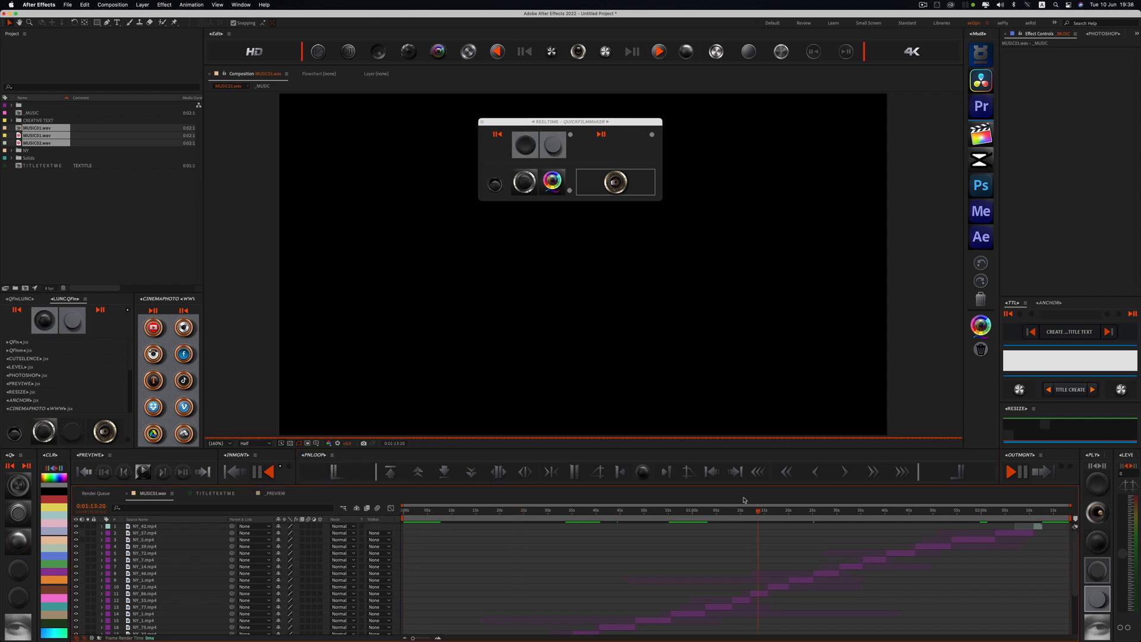
{"action": "left_click", "coordinate": [634, 515]}
{"action": "left_click", "coordinate": [622, 471]}
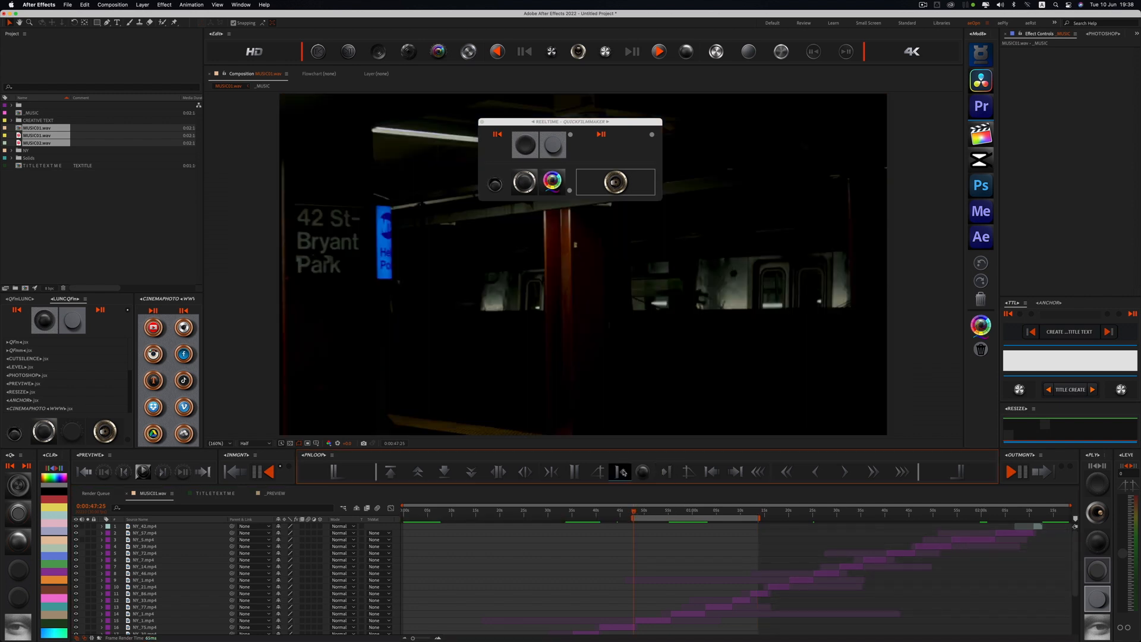
Step: Try to trim the timeline to the work area, and reset the work area to the full composition
{"action": "left_click", "coordinate": [498, 472]}
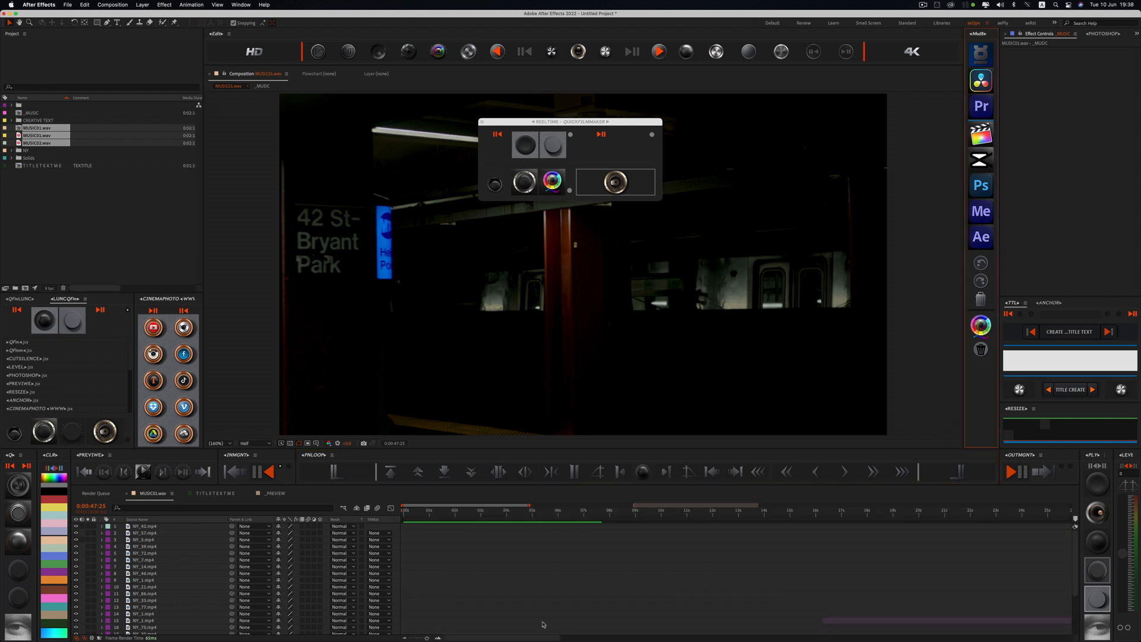
{"action": "left_click_drag", "start_coordinate": [425, 637], "coordinate": [406, 638]}
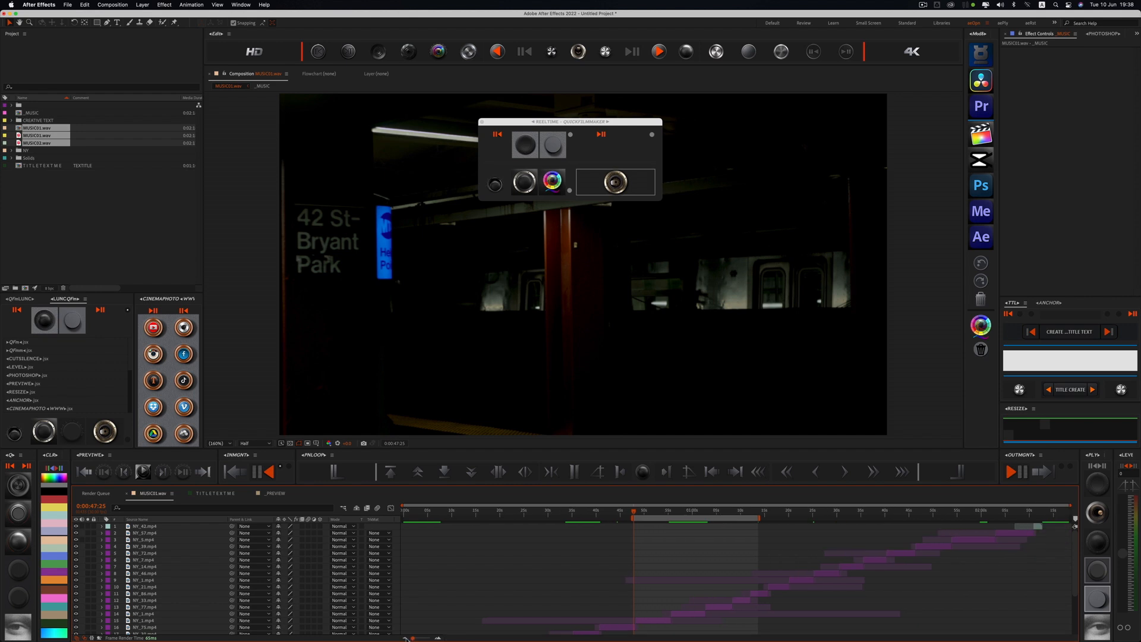
{"action": "left_click", "coordinate": [573, 474]}
Step: Select the NY_14.mp4 clip, jump the playhead to its end and its start, and deselect the clip
{"action": "left_click", "coordinate": [847, 567]}
{"action": "left_click", "coordinate": [1044, 472]}
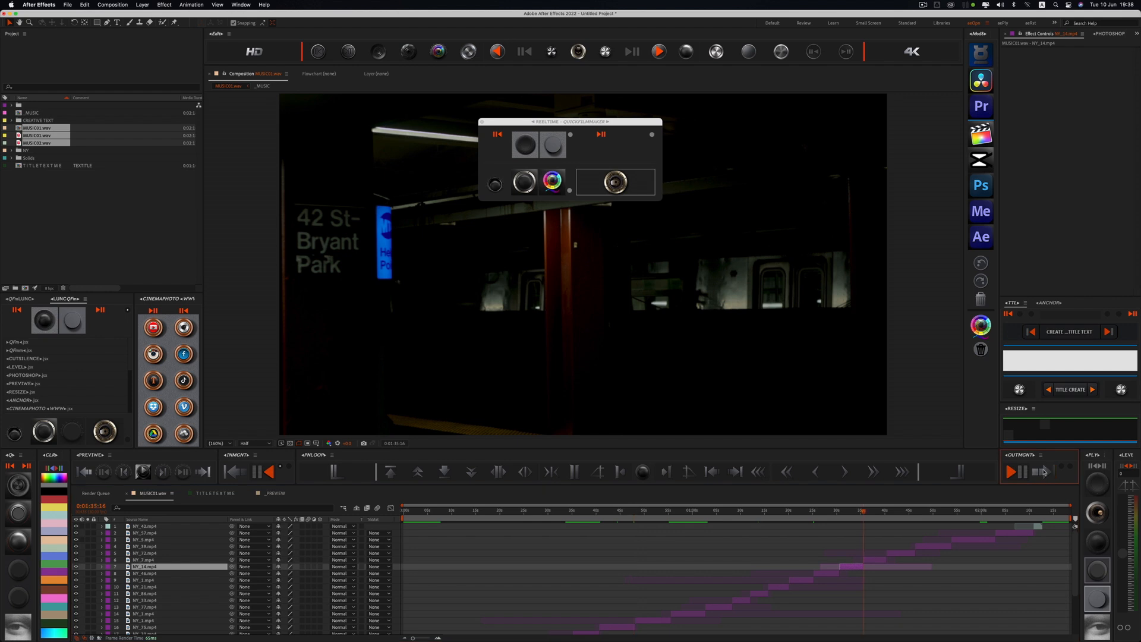
{"action": "left_click", "coordinate": [271, 473]}
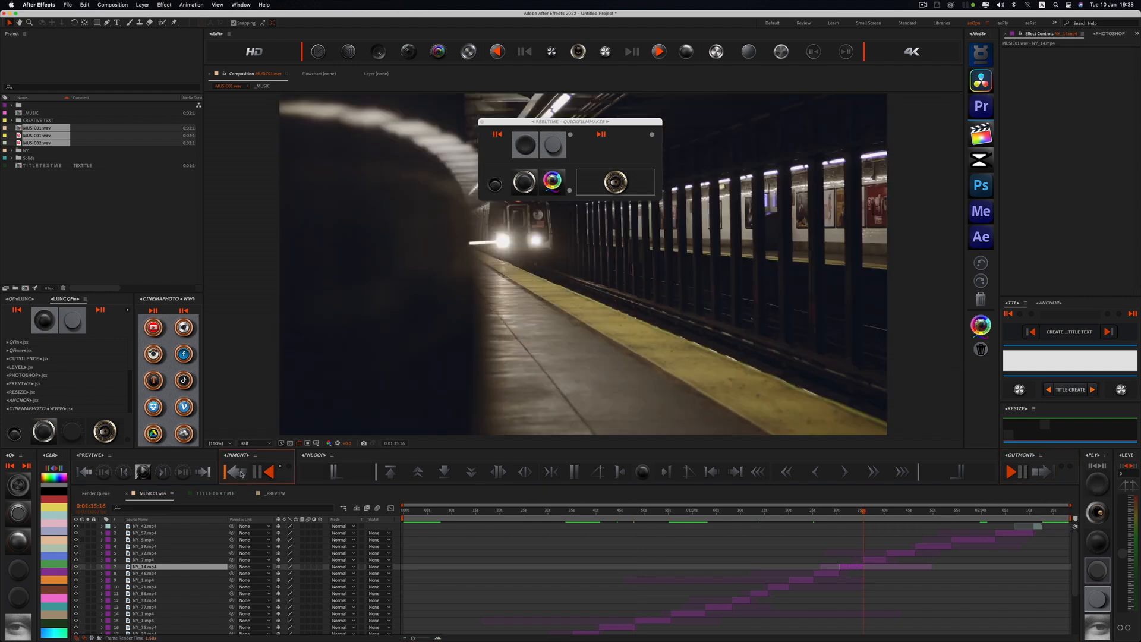
{"action": "left_click", "coordinate": [816, 554]}
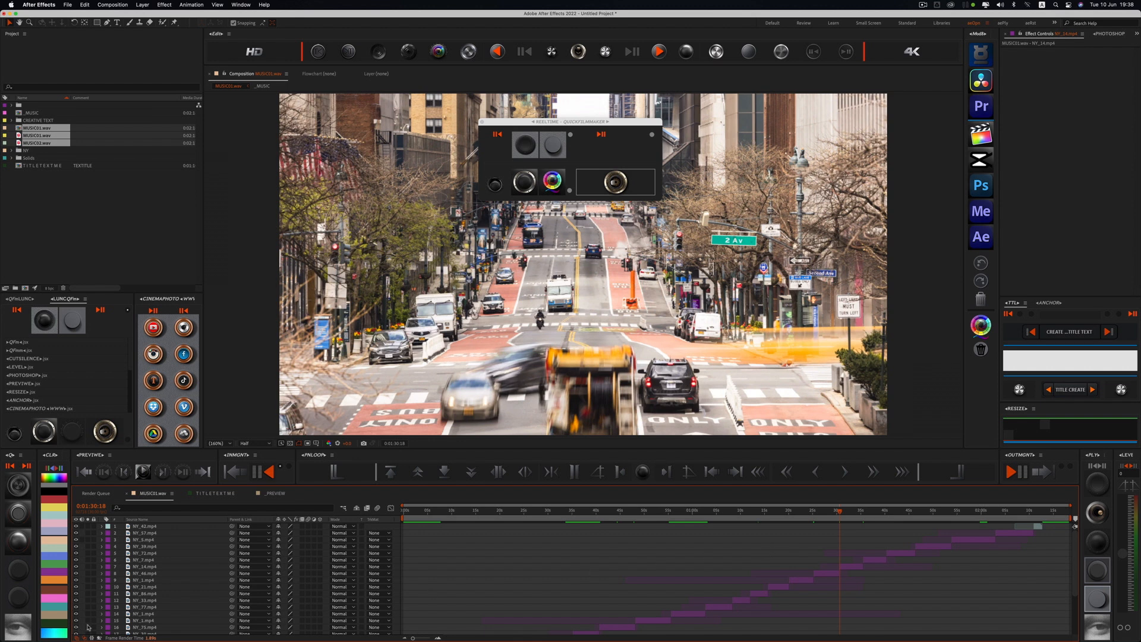
Step: Jump the playhead to the middle of the NY_14.mp4 clip, then deselect the clip and move the playhead to 0:01:28:07
{"action": "left_click", "coordinate": [856, 567]}
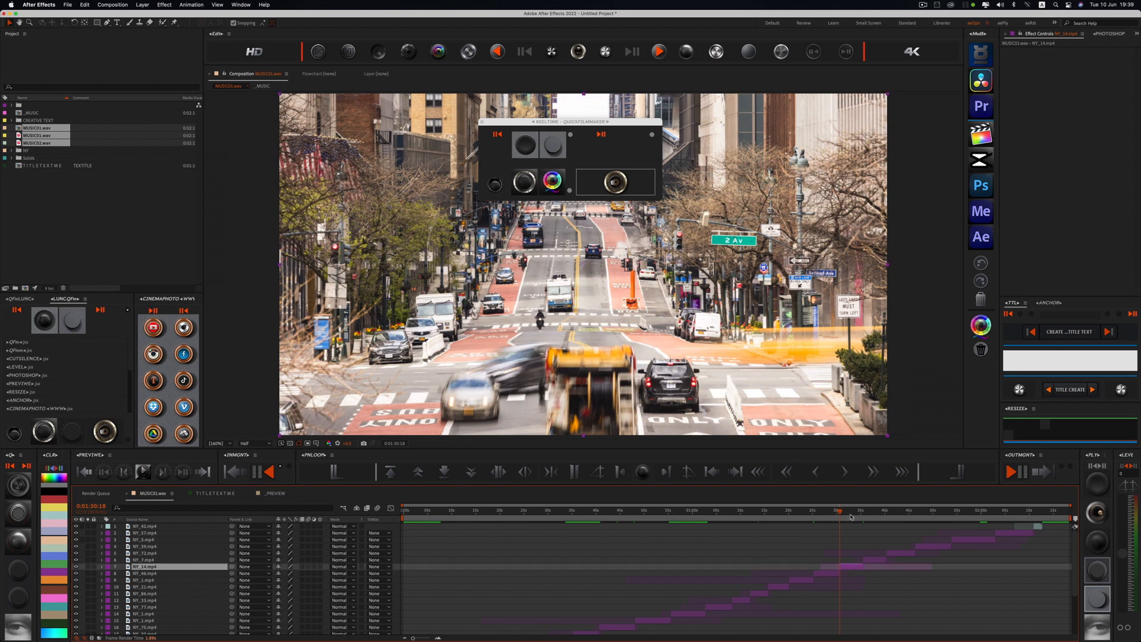
{"action": "left_click", "coordinate": [18, 626]}
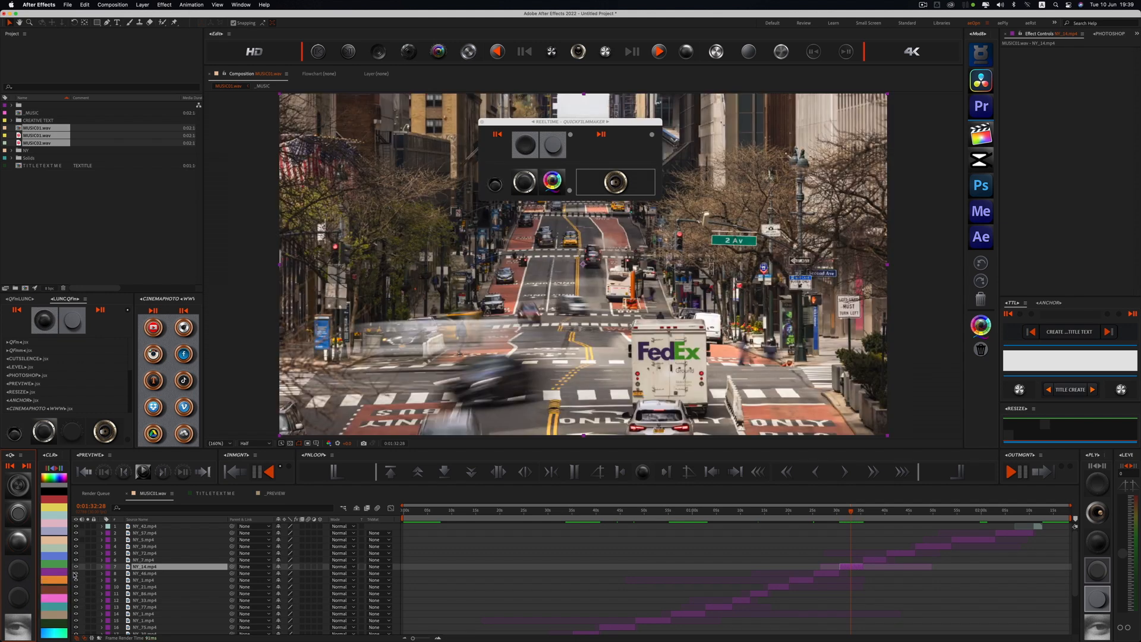
{"action": "left_click", "coordinate": [11, 626]}
{"action": "left_click", "coordinate": [14, 627]}
{"action": "left_click", "coordinate": [834, 549]}
{"action": "left_click_drag", "start_coordinate": [834, 513], "coordinate": [829, 512]}
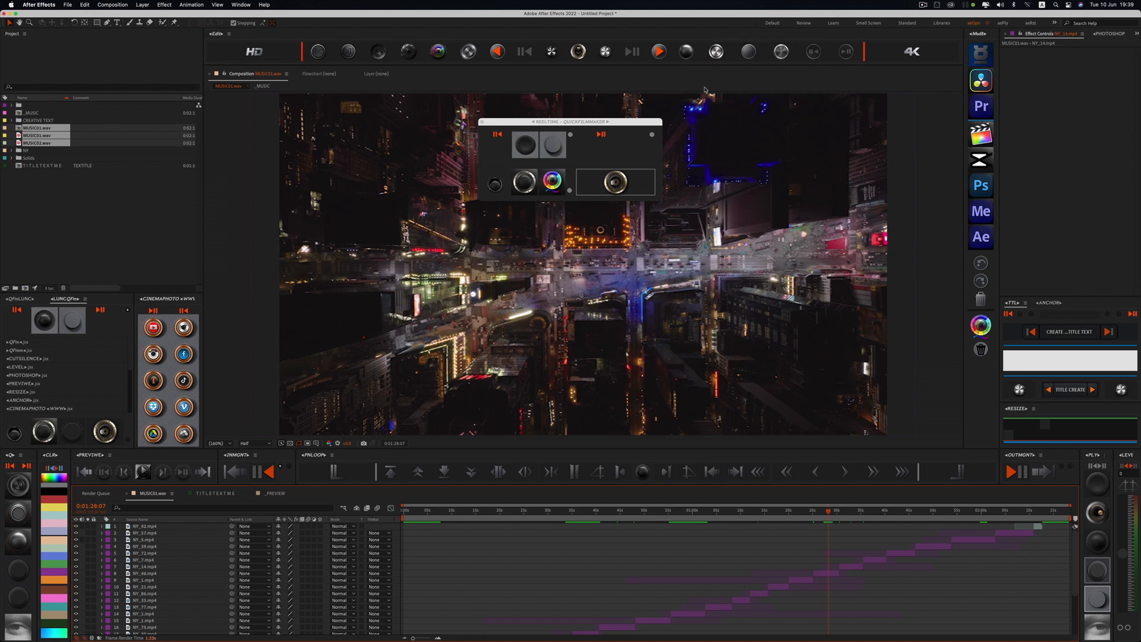
Step: Set the MUSIC01.wav composition's preview resolution to Quarter with the QuickFilmMaker interface reset control
{"action": "left_click", "coordinate": [598, 120]}
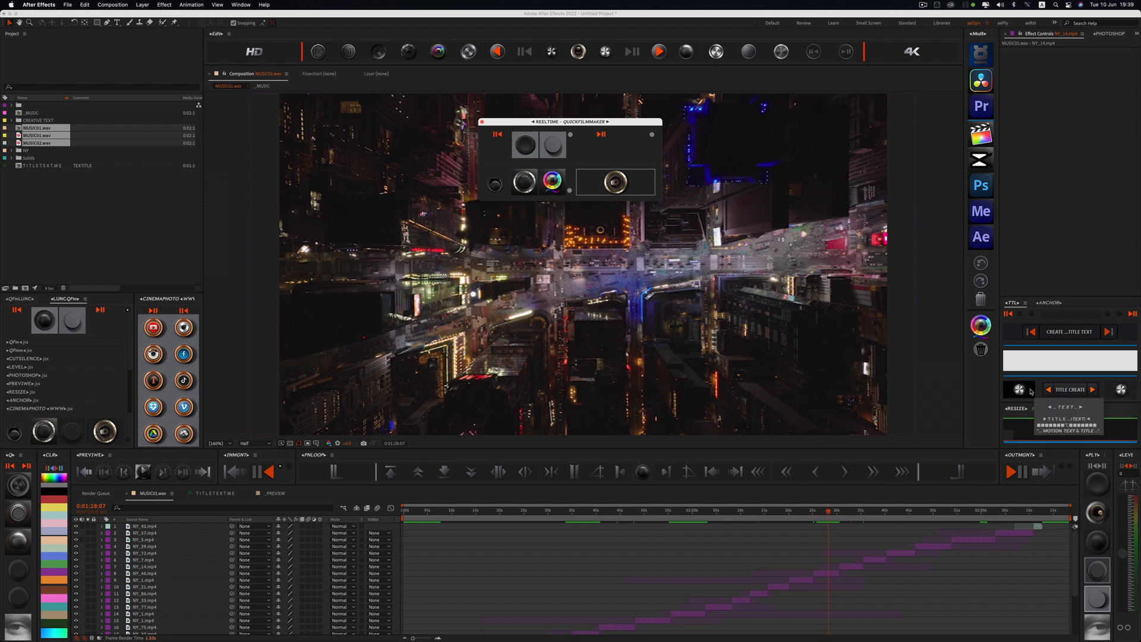
{"action": "left_click", "coordinate": [1017, 357]}
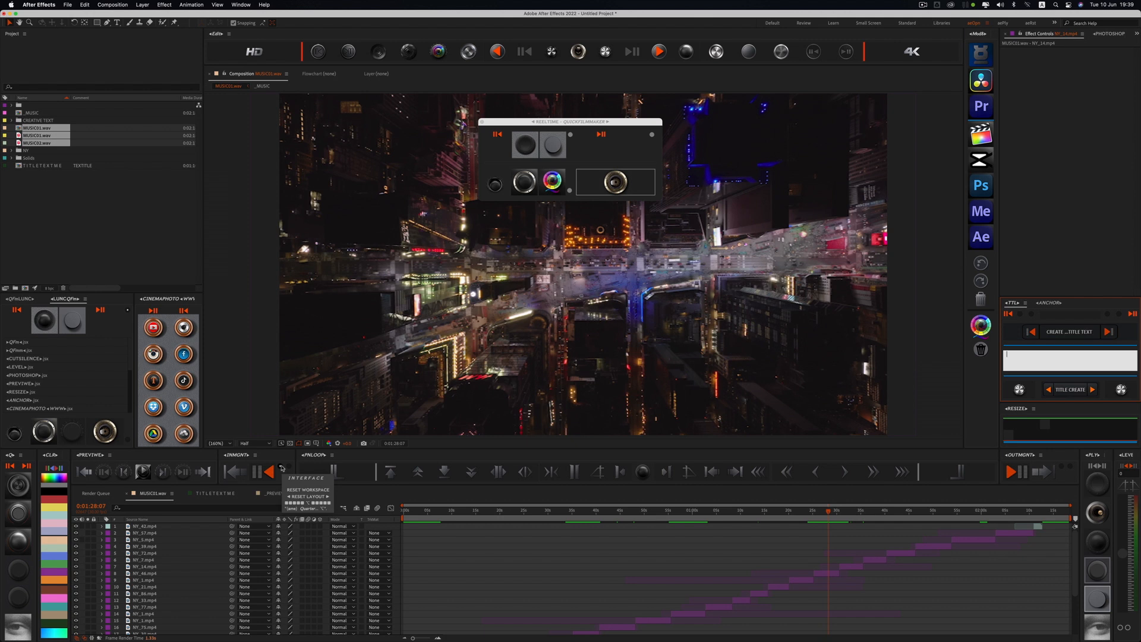
{"action": "left_click", "coordinate": [282, 467], "text": "alt"}
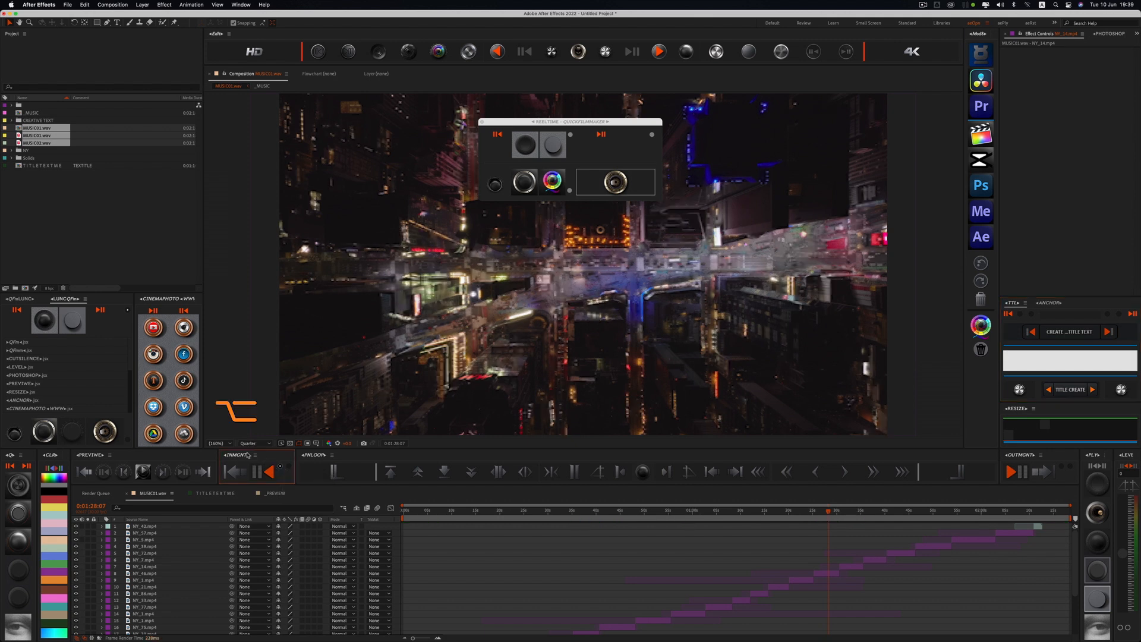
{"action": "left_click", "coordinate": [775, 537]}
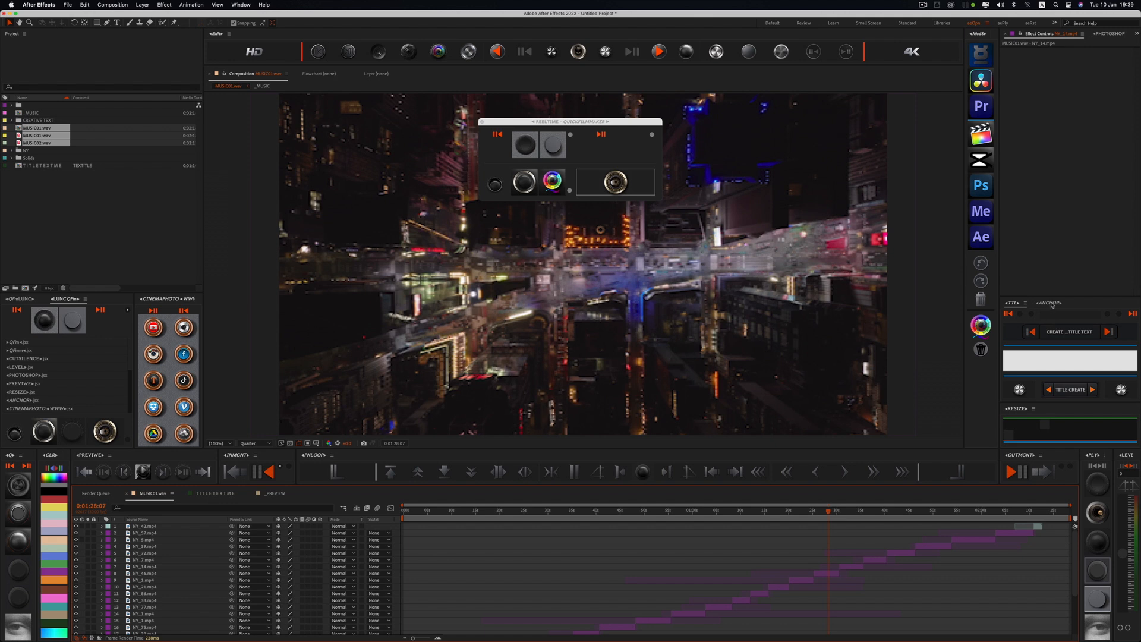
{"action": "left_click", "coordinate": [1017, 303]}
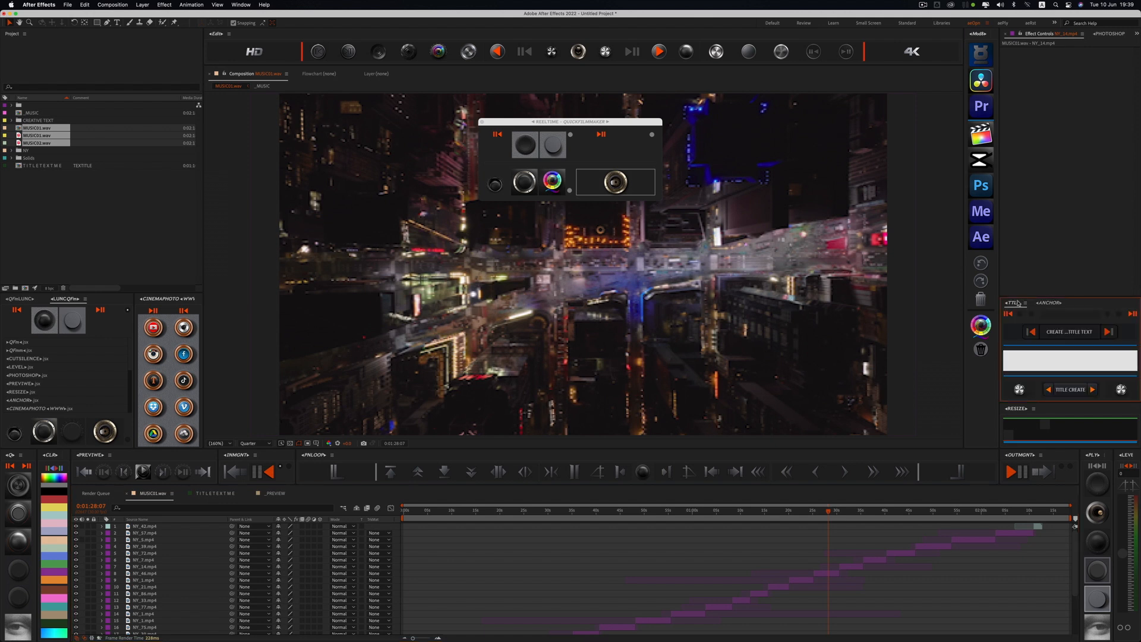
Step: Open the floating QuickFilmMaker tool strip over the composition and close it again
{"action": "left_click", "coordinate": [639, 476]}
{"action": "left_click", "coordinate": [570, 325]}
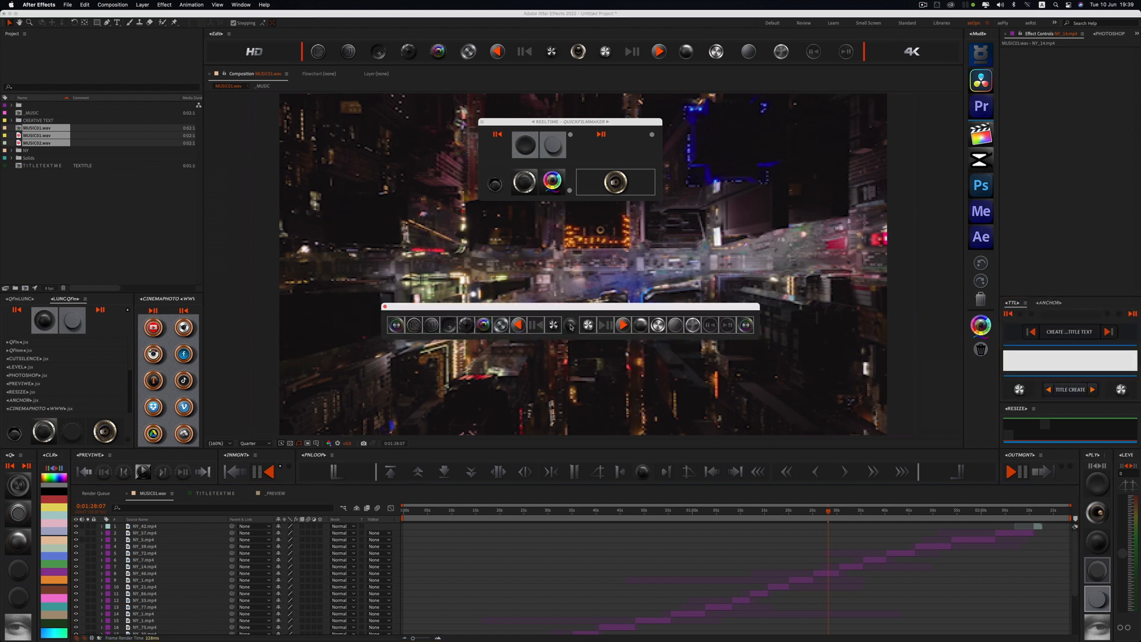
{"action": "left_click", "coordinate": [570, 327]}
{"action": "left_click", "coordinate": [571, 327]}
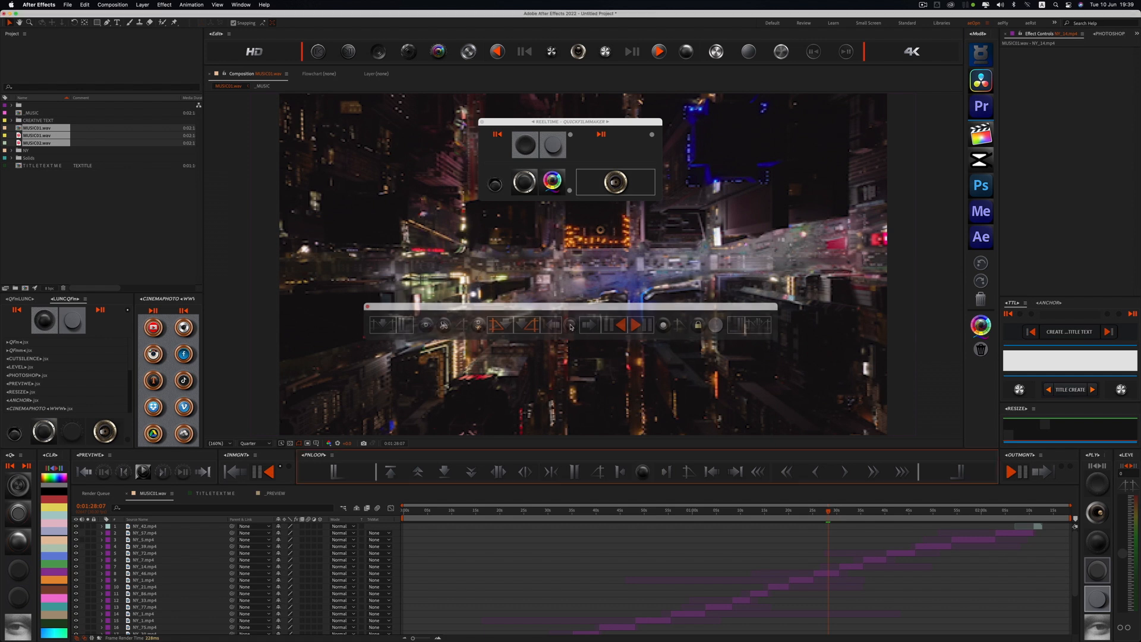
Step: Switch to Photoshop and run the BROWSER QFM script
{"action": "left_click", "coordinate": [981, 186]}
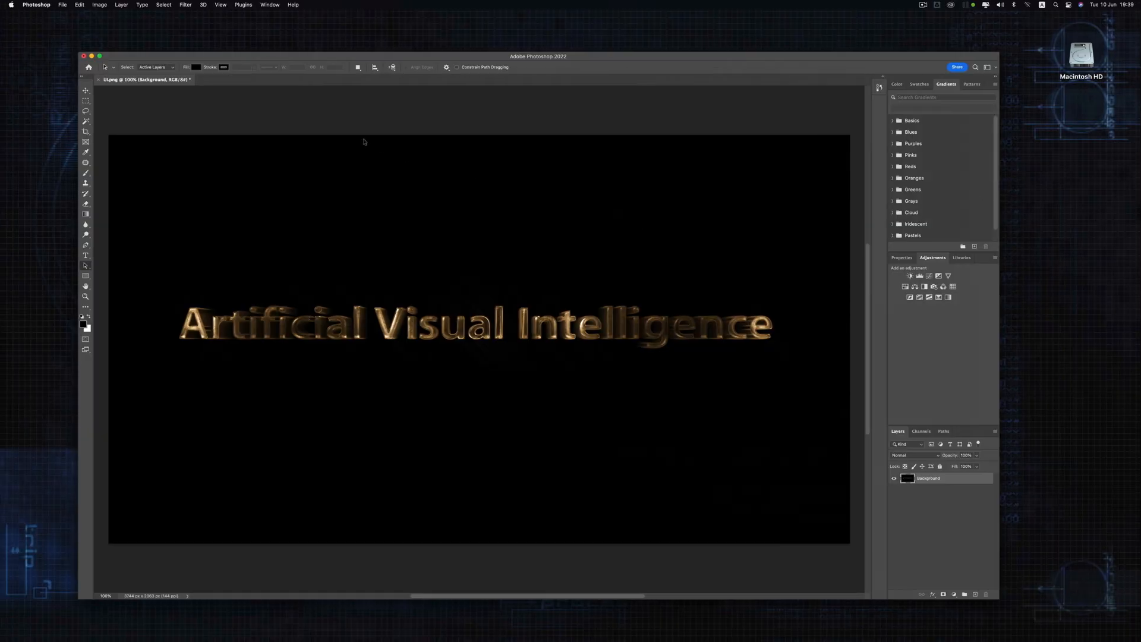
{"action": "left_click", "coordinate": [62, 5]}
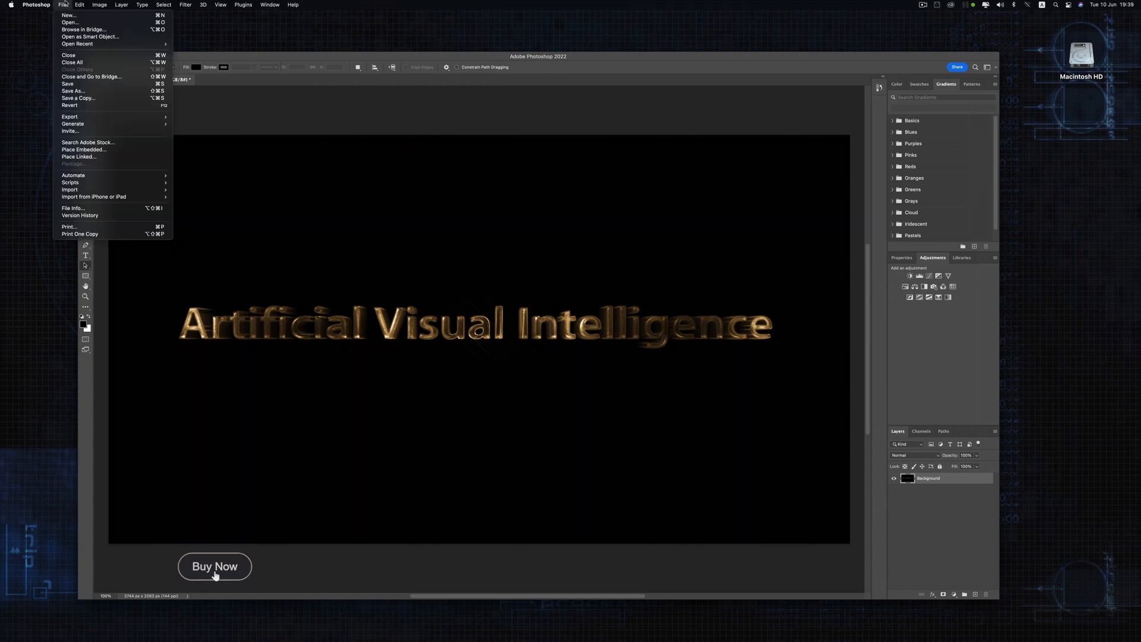
{"action": "mouse_move", "coordinate": [72, 185]}
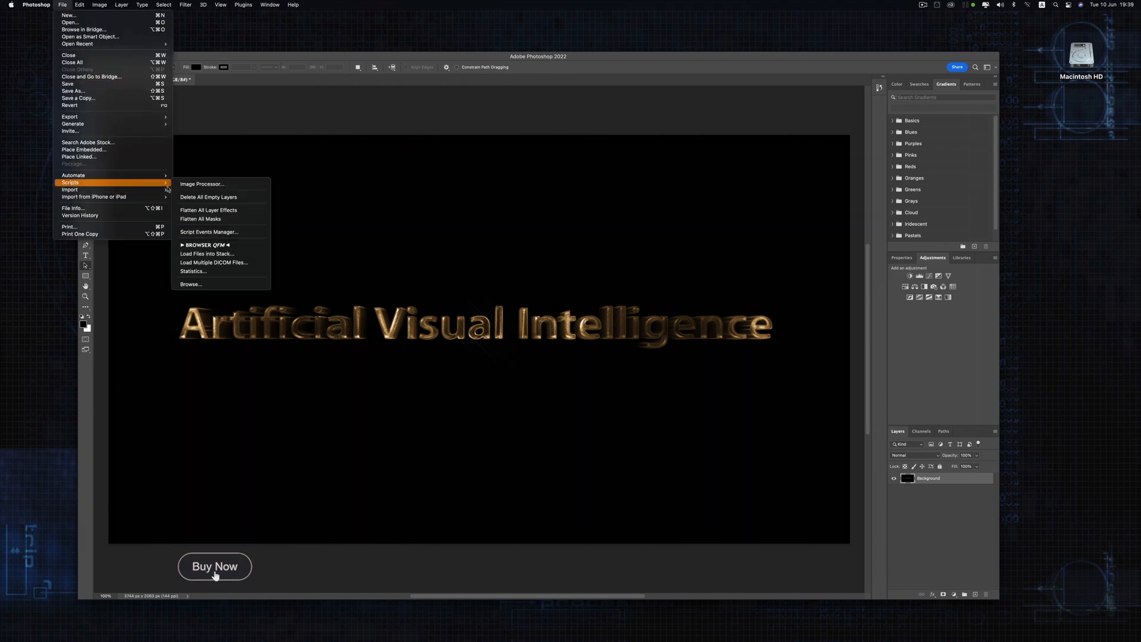
{"action": "left_click", "coordinate": [229, 249]}
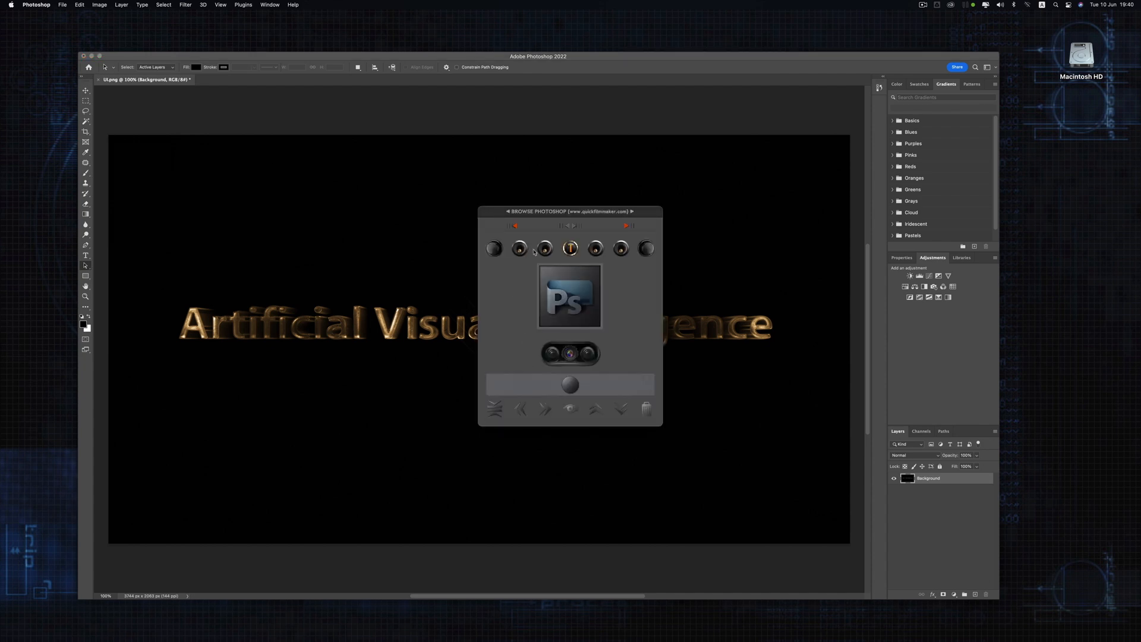
Step: Open the PSD, PNG and JPEG export dialog from the Photoshop browser, go back to the browser, and return to After Effects
{"action": "left_click", "coordinate": [597, 249]}
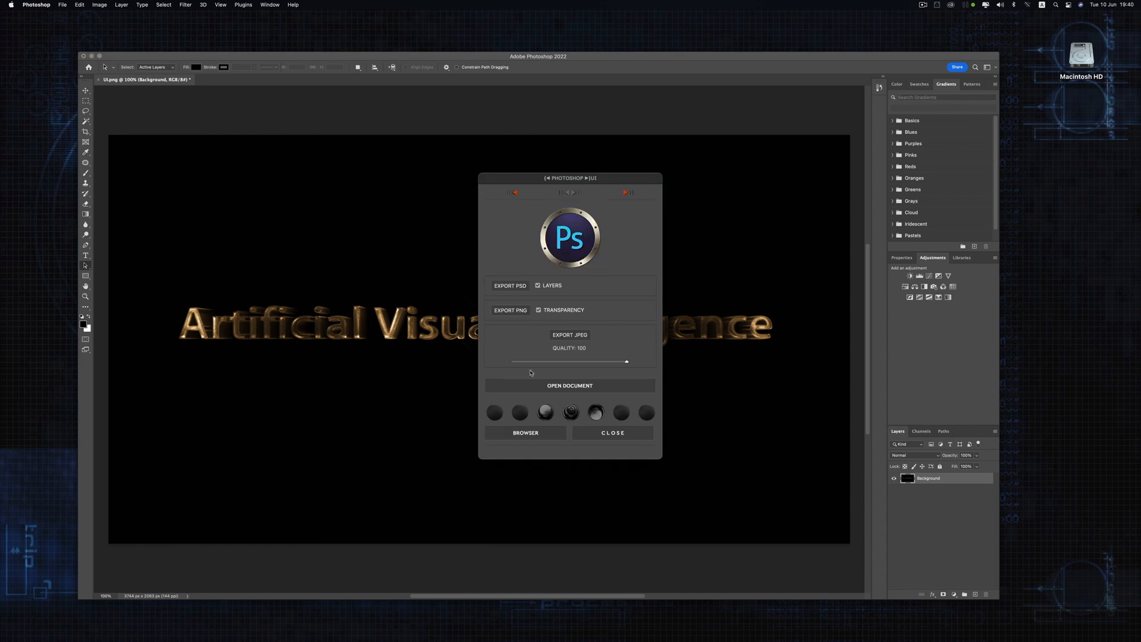
{"action": "left_click", "coordinate": [514, 428]}
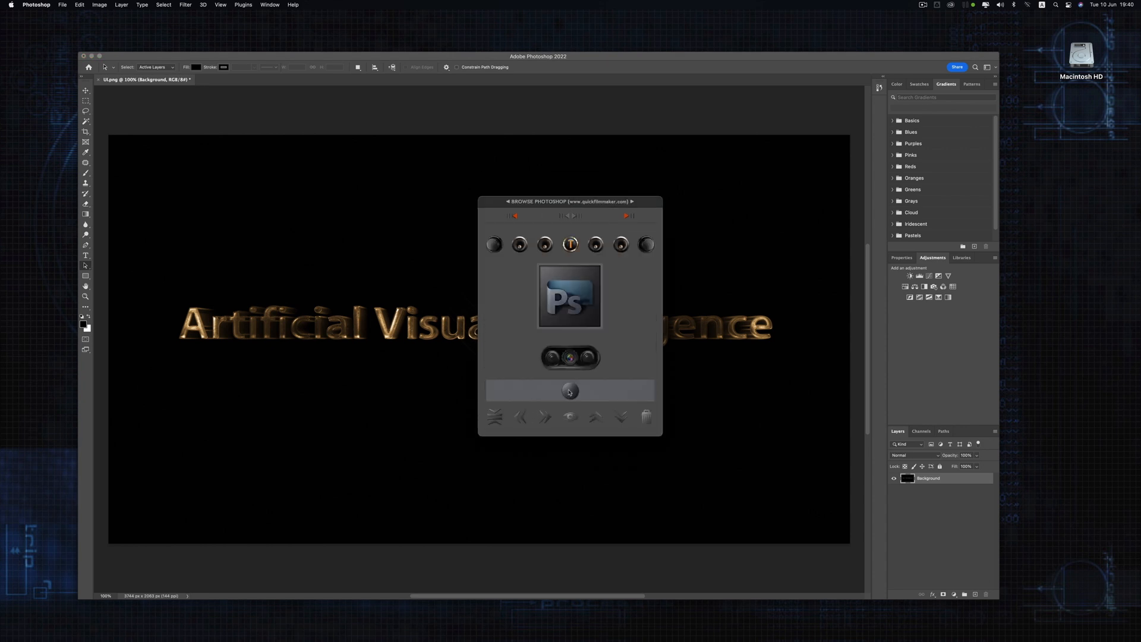
{"action": "left_click", "coordinate": [570, 391]}
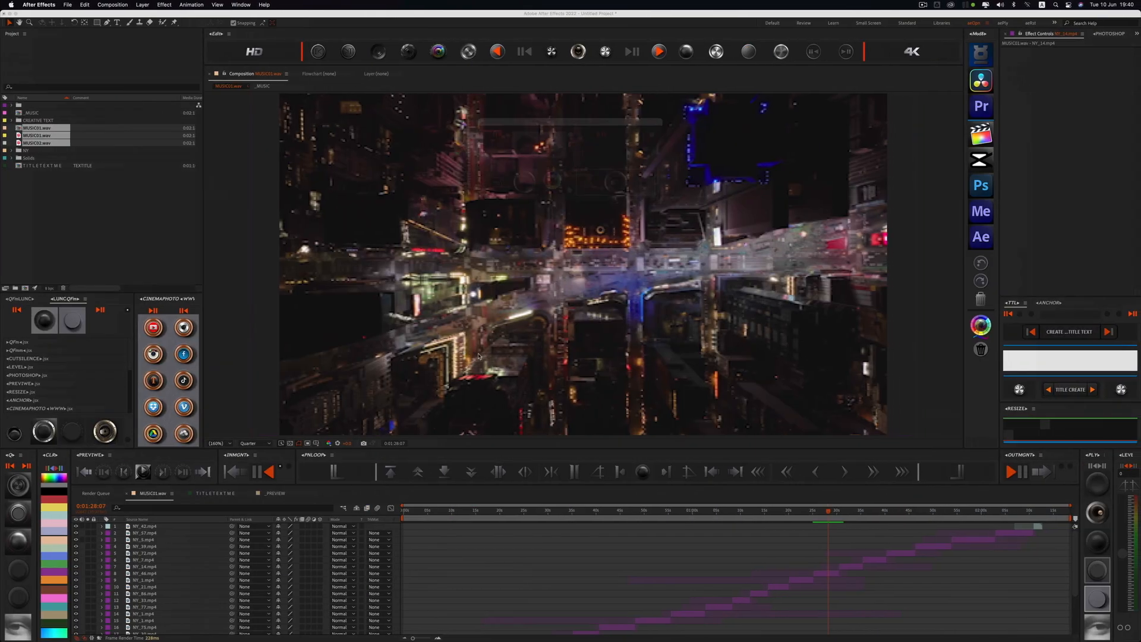
Step: Move the playhead to just past the one-minute mark and bring up the PHOTOSHOP panel
{"action": "left_click", "coordinate": [695, 511]}
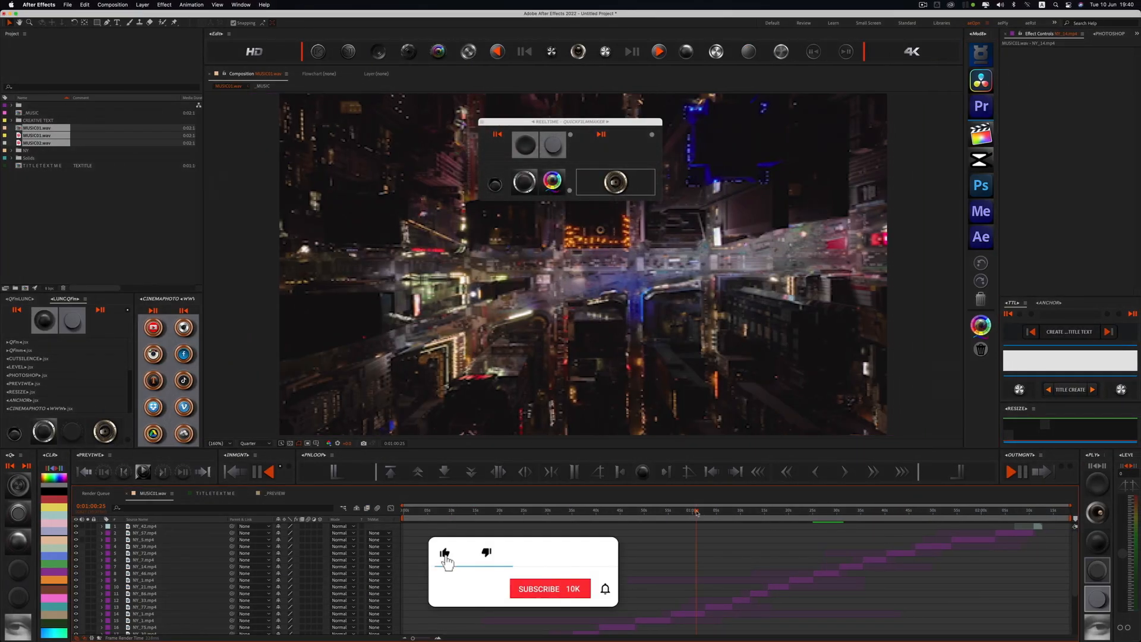
{"action": "left_click", "coordinate": [1096, 36]}
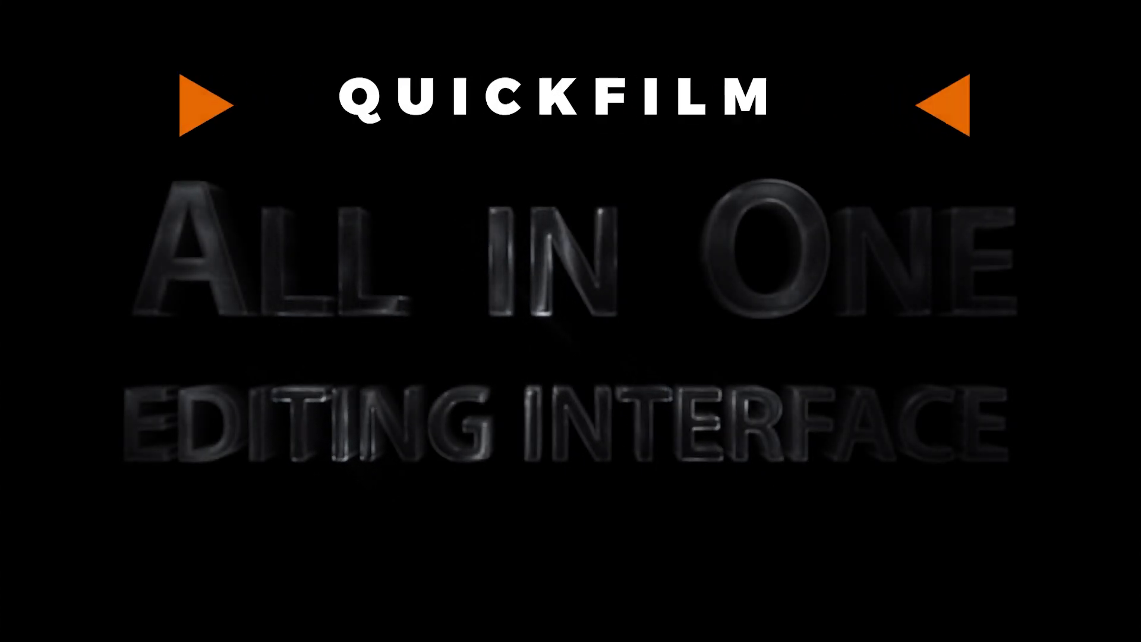